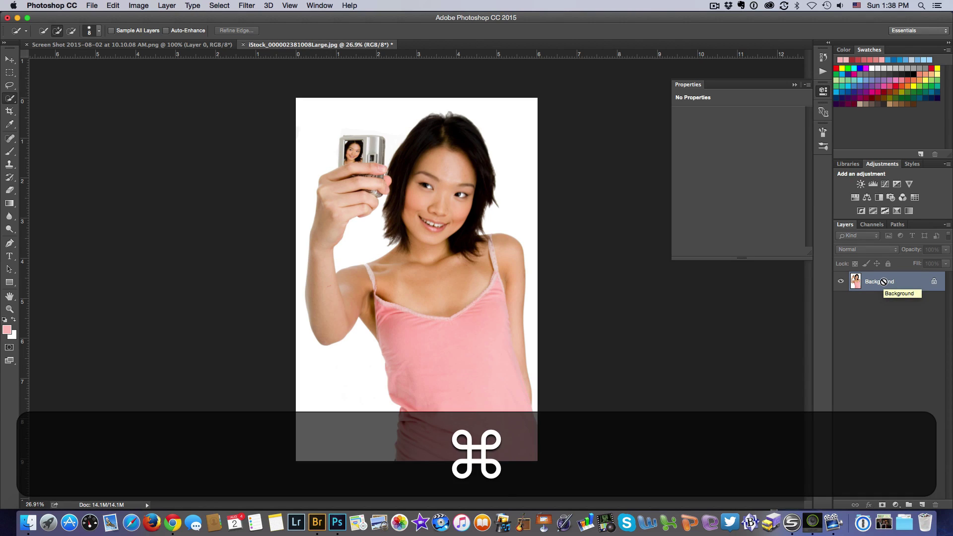
# - Duplicate the Background layer and start a Color Range selection with the image preview, sampling the pink tank top
pyautogui.press('super+j')
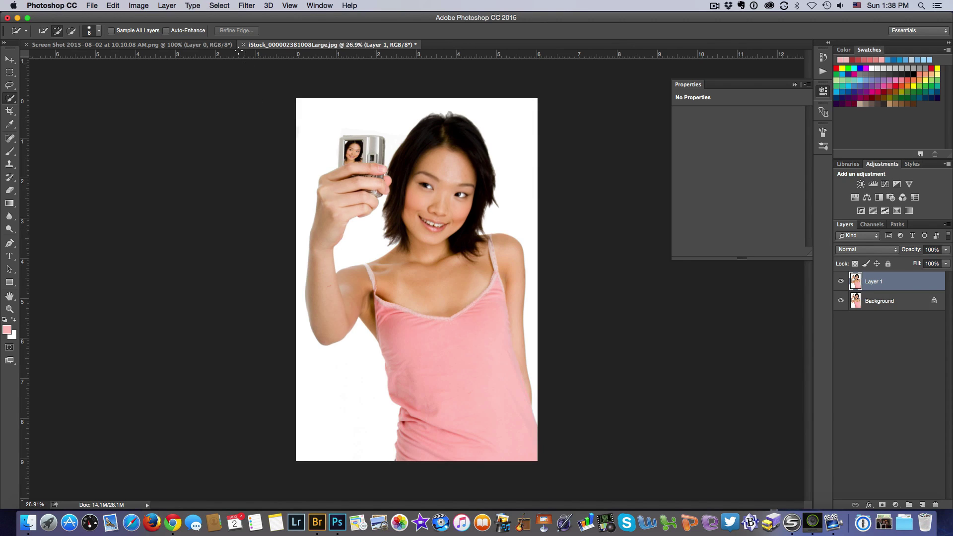
pyautogui.click(222, 6)
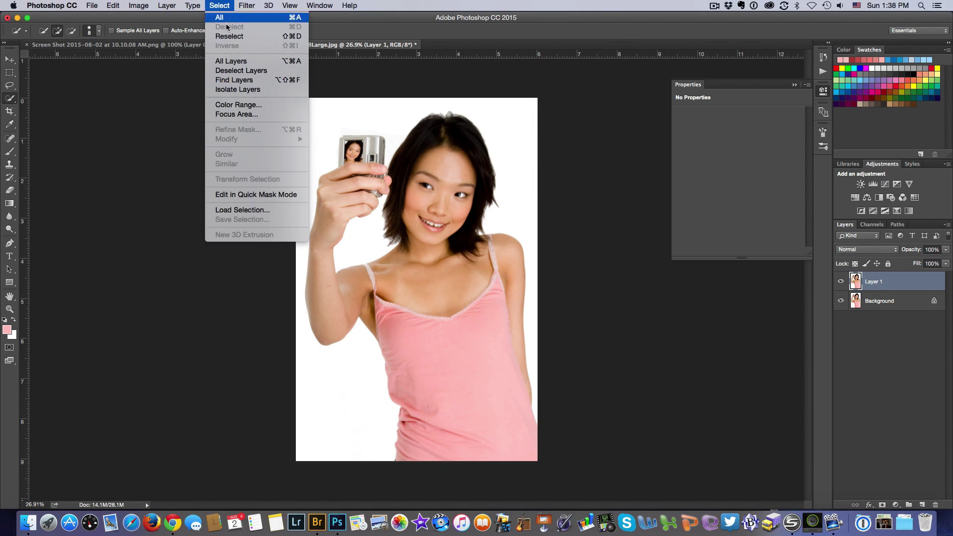
pyautogui.click(257, 109)
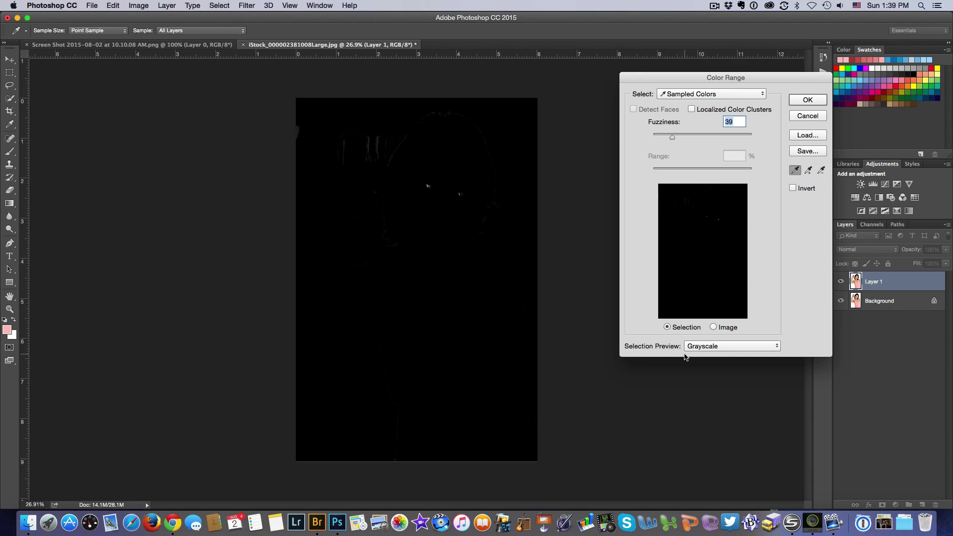
pyautogui.click(713, 328)
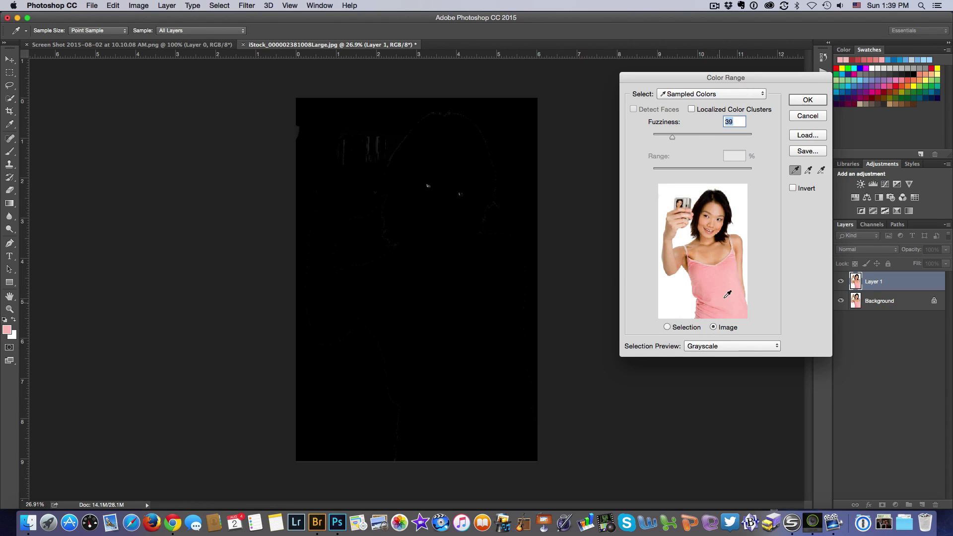
pyautogui.click(709, 272)
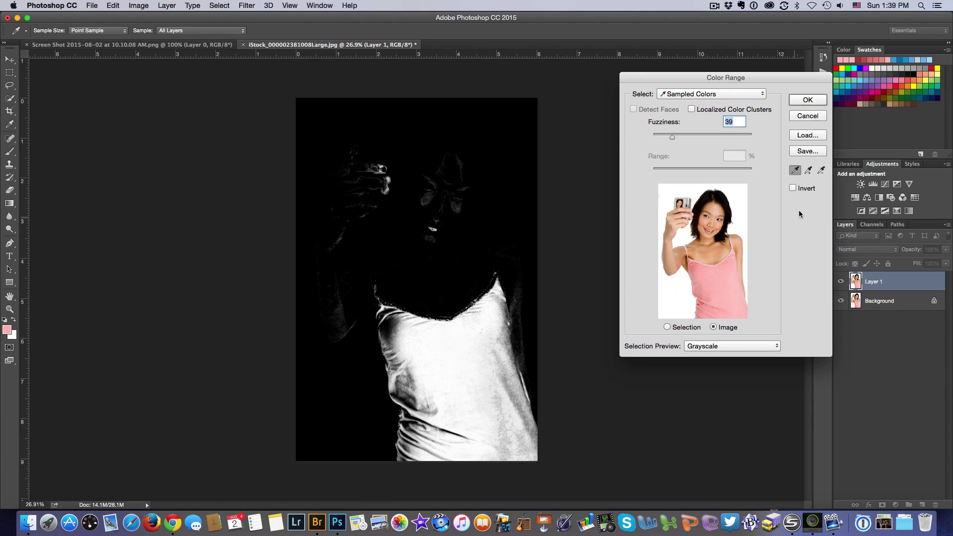
# - Add the darker pink shades from the tank top's upper edge and lower waist folds to the sampled colors
pyautogui.click(808, 171)
pyautogui.click(395, 322)
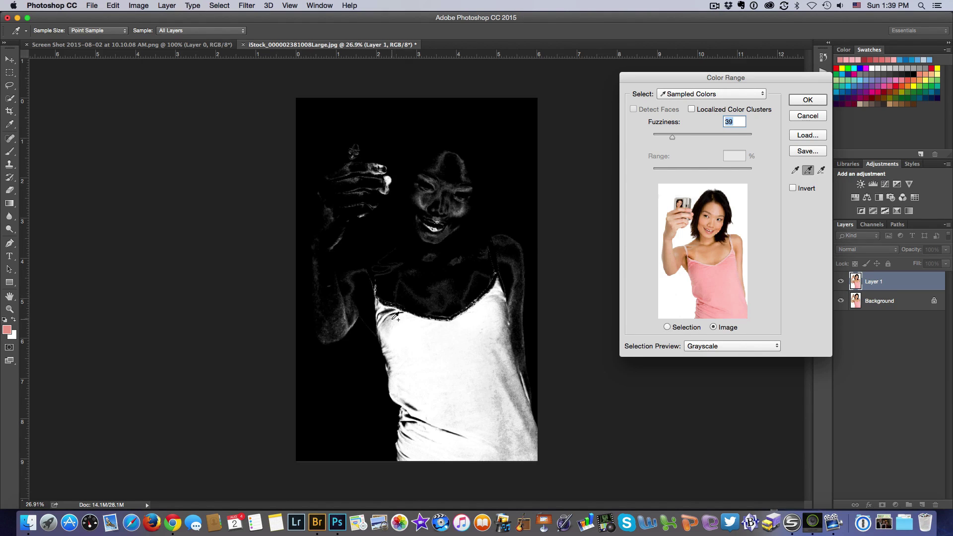
pyautogui.click(412, 411)
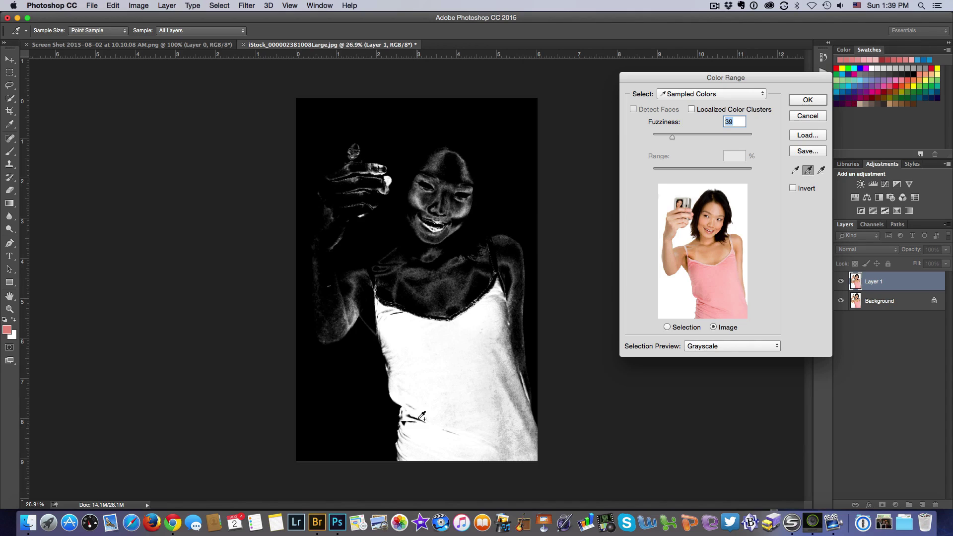
pyautogui.click(414, 413)
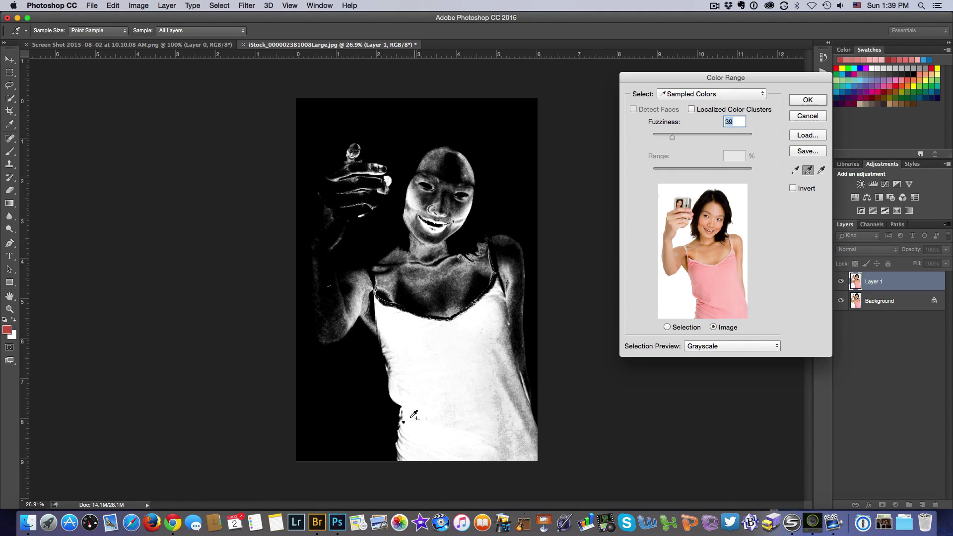
# - Add the tones at both shoulder straps to the sampled colors and apply the color range with Fuzziness 39
pyautogui.click(689, 245)
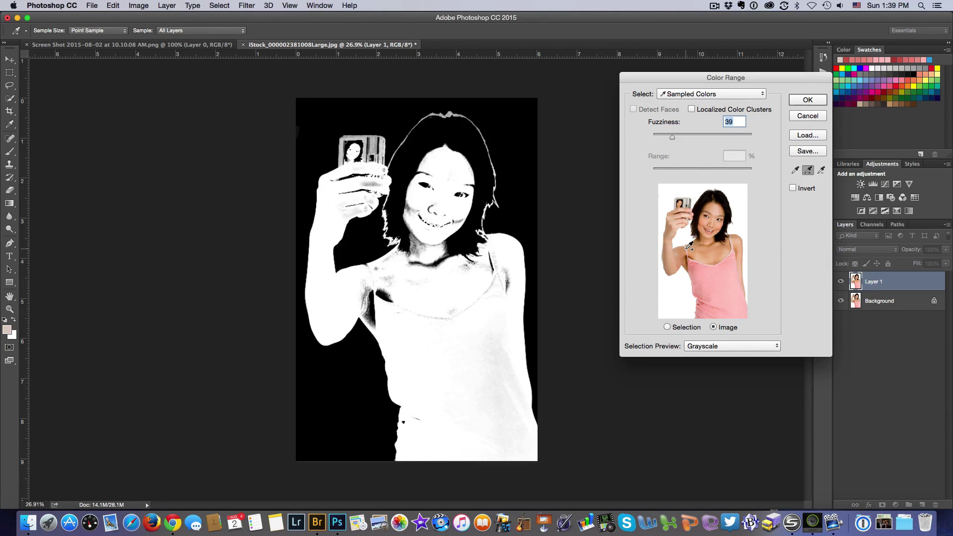
pyautogui.click(732, 243)
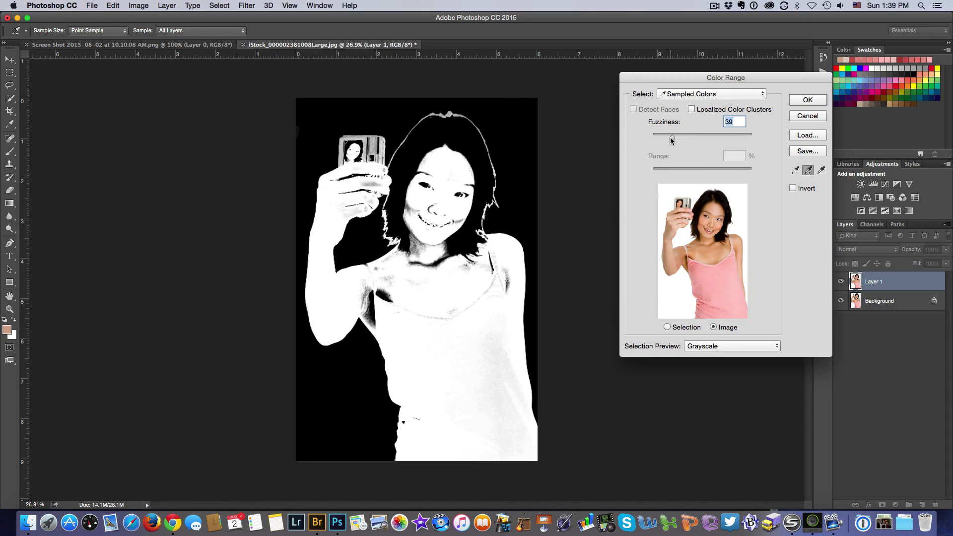
pyautogui.moveTo(671, 135)
pyautogui.mouseDown()
pyautogui.moveTo(690, 136)
pyautogui.moveTo(654, 137)
pyautogui.moveTo(673, 143)
pyautogui.mouseUp()
pyautogui.moveTo(672, 142); pyautogui.dragTo(673, 143)
pyautogui.click(808, 100)
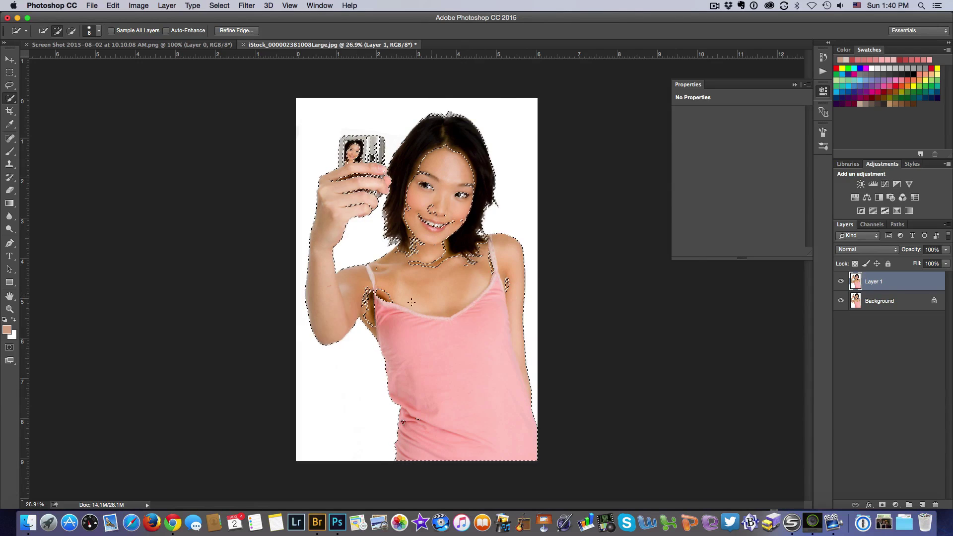
# - In Quick Mask mode, paint black over the woman's face, hair, raised arm and the background with a 500 px brush
pyautogui.click(9, 348)
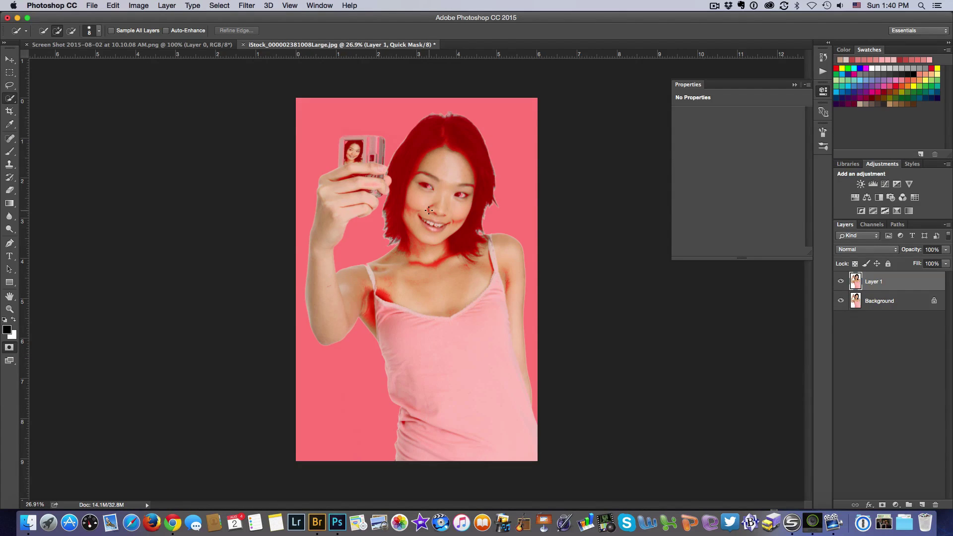
pyautogui.click(10, 153)
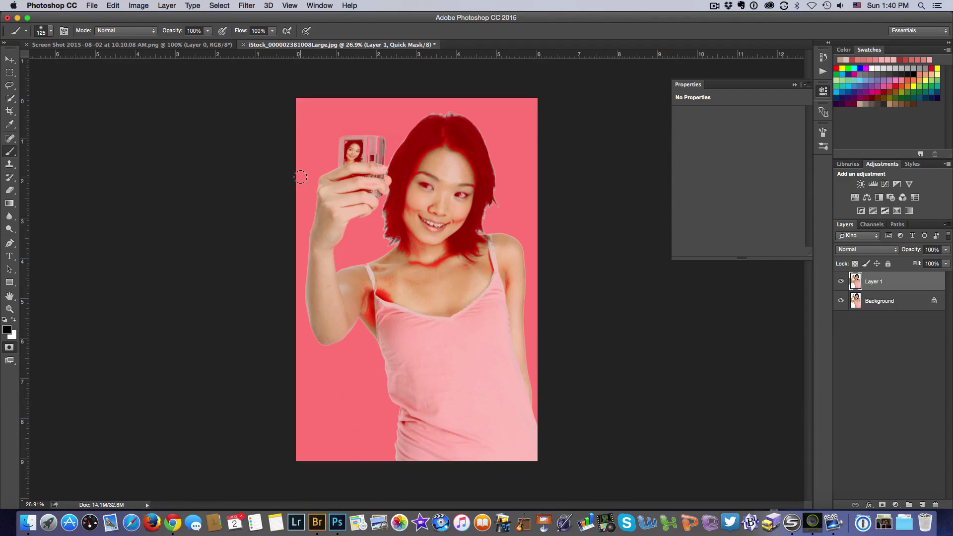
pyautogui.scroll(4, 300, 177)
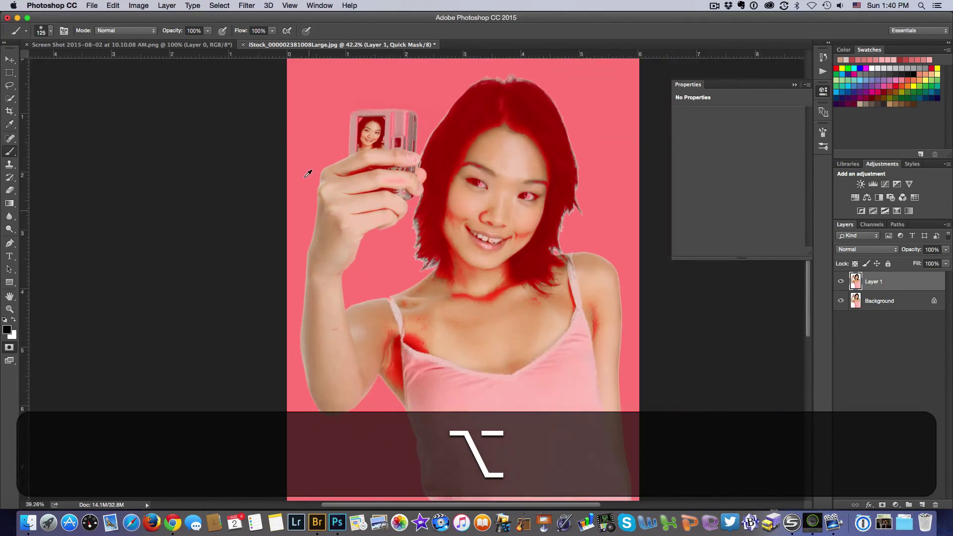
pyautogui.scroll(-2, 308, 174)
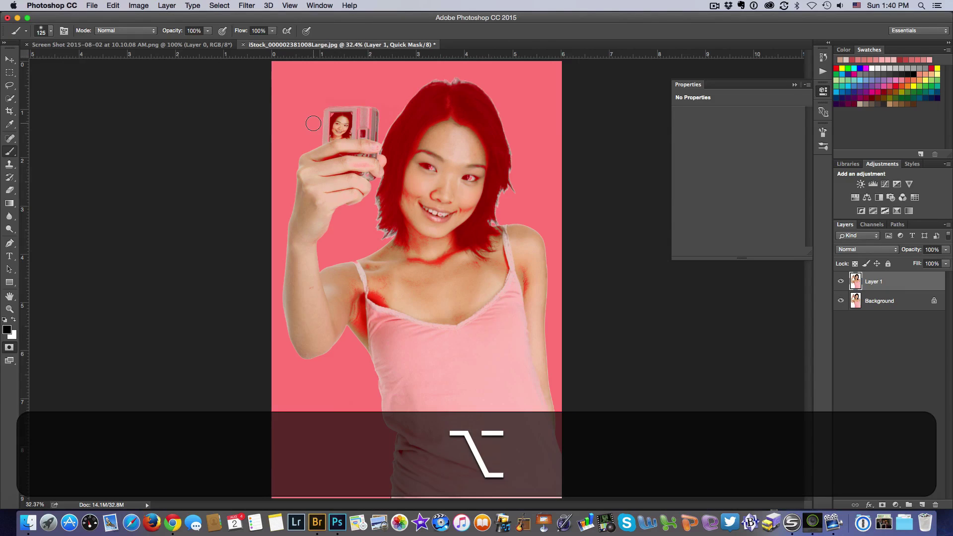
pyautogui.press(']')
pyautogui.press(']')
pyautogui.press(']')
pyautogui.press(']')
pyautogui.press(']')
pyautogui.press(']')
pyautogui.press(']')
pyautogui.moveTo(567, 92)
pyautogui.mouseDown()
pyautogui.moveTo(367, 97)
pyautogui.moveTo(298, 117)
pyautogui.moveTo(574, 153)
pyautogui.moveTo(255, 187)
pyautogui.moveTo(432, 209)
pyautogui.moveTo(455, 201)
pyautogui.moveTo(442, 206)
pyautogui.moveTo(436, 265)
pyautogui.moveTo(457, 268)
pyautogui.moveTo(400, 254)
pyautogui.moveTo(359, 217)
pyautogui.moveTo(287, 241)
pyautogui.moveTo(293, 340)
pyautogui.moveTo(311, 272)
pyautogui.moveTo(325, 350)
pyautogui.moveTo(331, 268)
pyautogui.moveTo(324, 262)
pyautogui.moveTo(325, 358)
pyautogui.mouseUp()
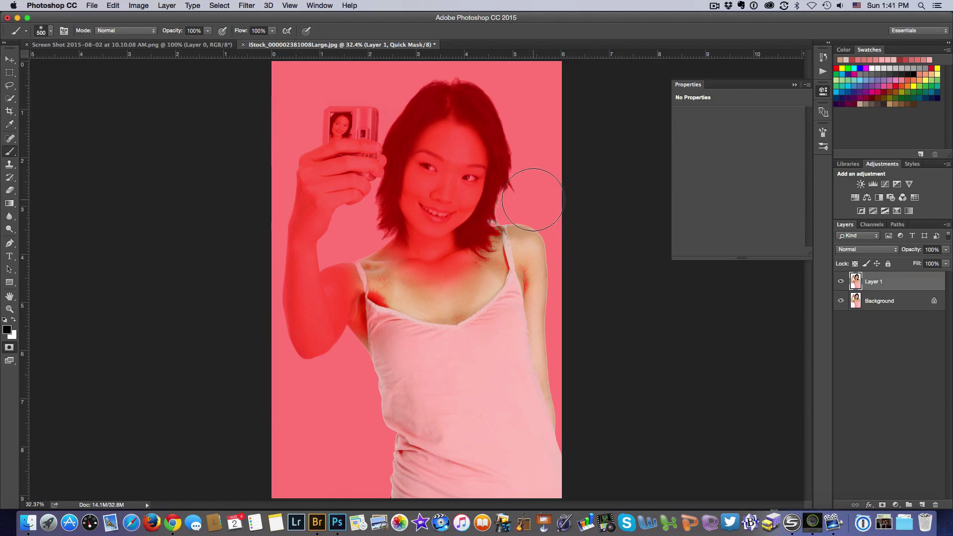
# - Mask out the neck, chest and lowered arm with a 175 px brush, and convert the quick mask back to a selection
pyautogui.press('[')
pyautogui.press('[')
pyautogui.press('[')
pyautogui.press('[')
pyautogui.press('[')
pyautogui.press('[')
pyautogui.press('[')
pyautogui.moveTo(456, 291); pyautogui.dragTo(485, 262)
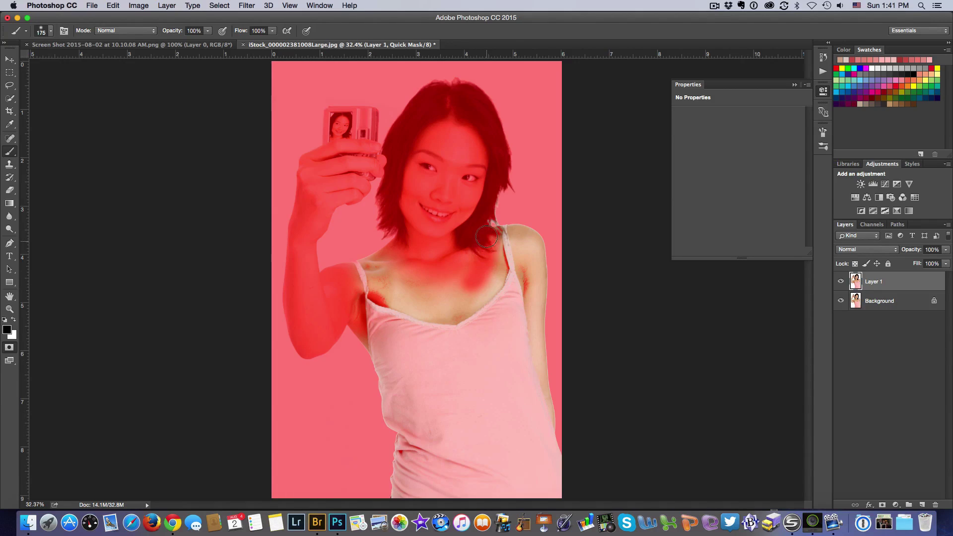
pyautogui.moveTo(494, 274)
pyautogui.mouseDown()
pyautogui.moveTo(457, 307)
pyautogui.moveTo(493, 281)
pyautogui.moveTo(493, 265)
pyautogui.moveTo(473, 271)
pyautogui.moveTo(443, 312)
pyautogui.moveTo(391, 298)
pyautogui.moveTo(463, 305)
pyautogui.moveTo(457, 278)
pyautogui.moveTo(423, 289)
pyautogui.moveTo(395, 281)
pyautogui.moveTo(396, 252)
pyautogui.moveTo(455, 305)
pyautogui.moveTo(372, 266)
pyautogui.moveTo(372, 258)
pyautogui.moveTo(386, 301)
pyautogui.moveTo(381, 266)
pyautogui.mouseUp()
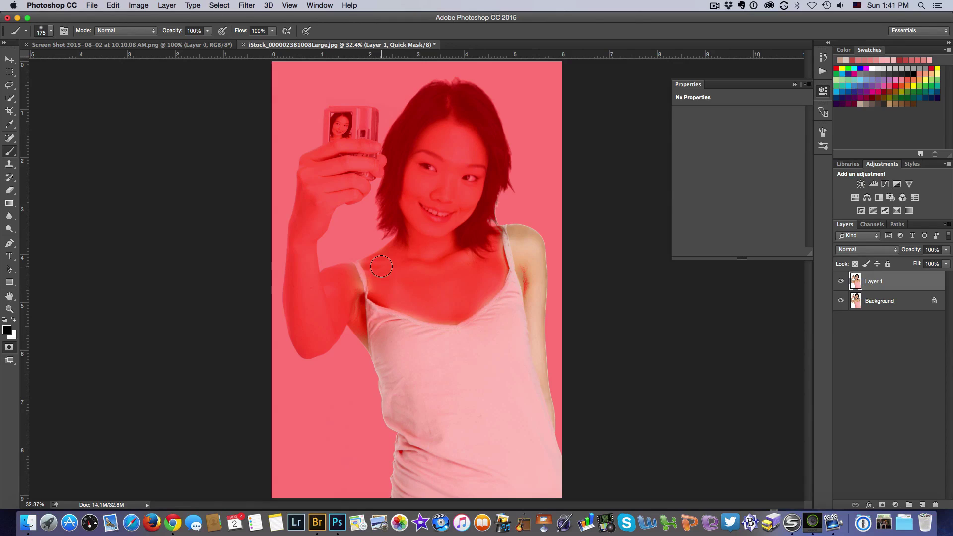
pyautogui.moveTo(551, 261)
pyautogui.mouseDown()
pyautogui.moveTo(519, 225)
pyautogui.moveTo(537, 290)
pyautogui.moveTo(537, 257)
pyautogui.moveTo(538, 348)
pyautogui.moveTo(536, 287)
pyautogui.moveTo(564, 441)
pyautogui.moveTo(542, 350)
pyautogui.mouseUp()
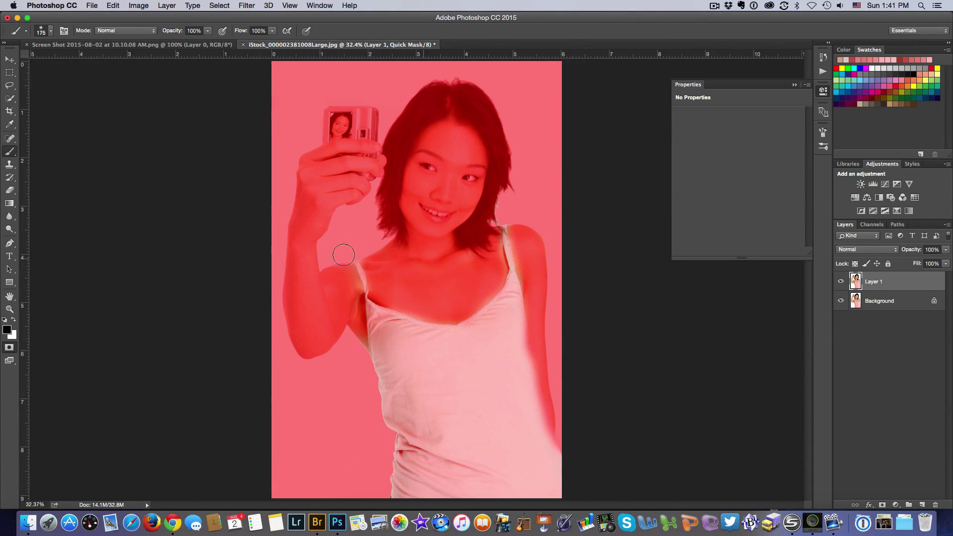
pyautogui.click(10, 348)
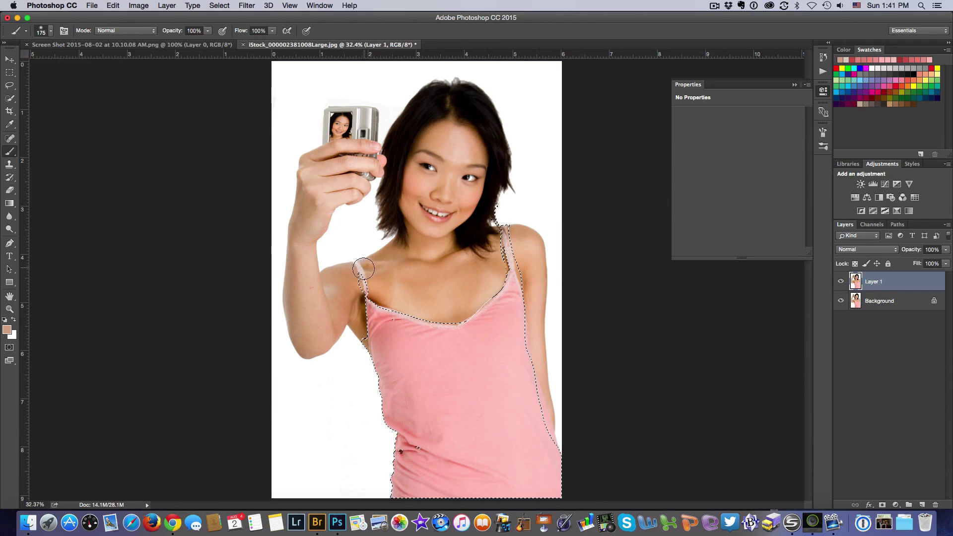
# - With the Quick Selection tool, add the strap on the raised-arm side and subtract the skin beside it
pyautogui.click(11, 100)
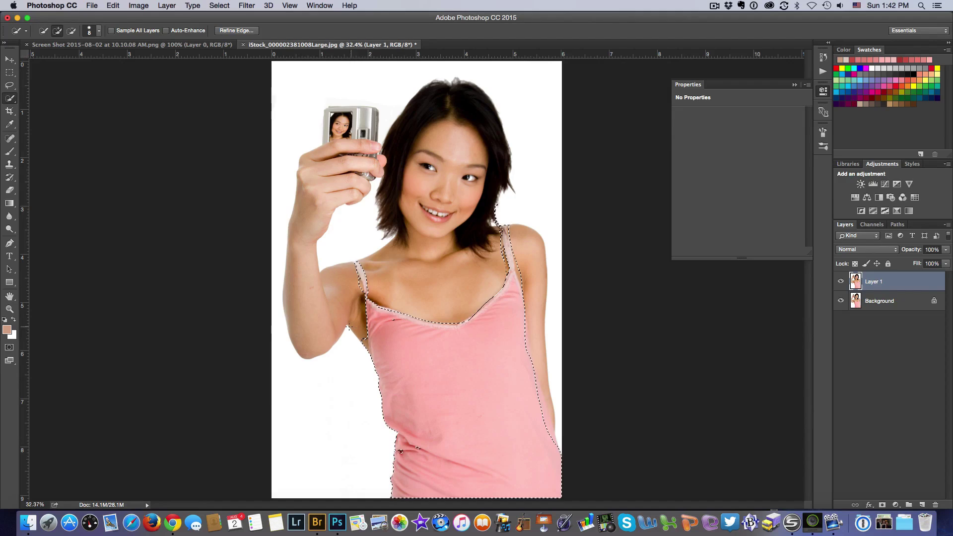
pyautogui.press('alt')
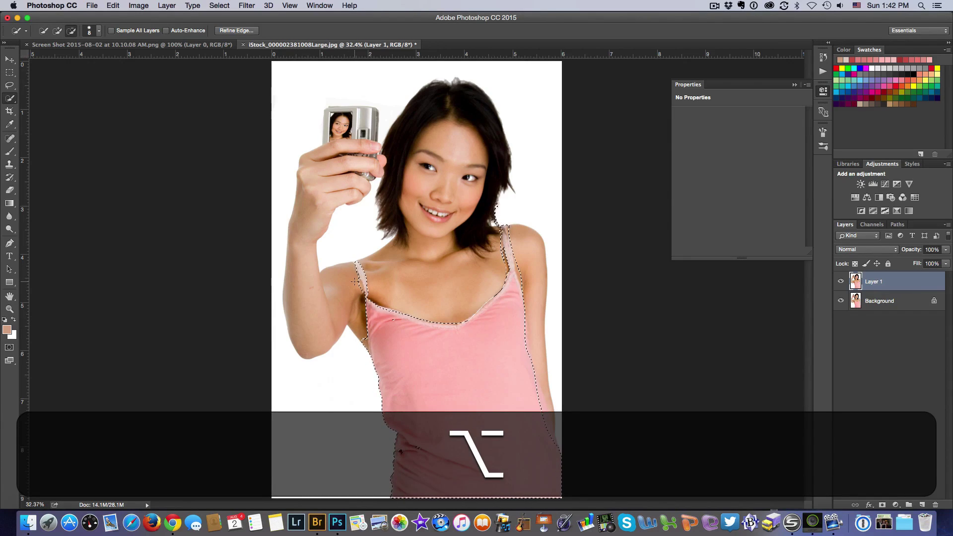
pyautogui.scroll(5, 354, 281)
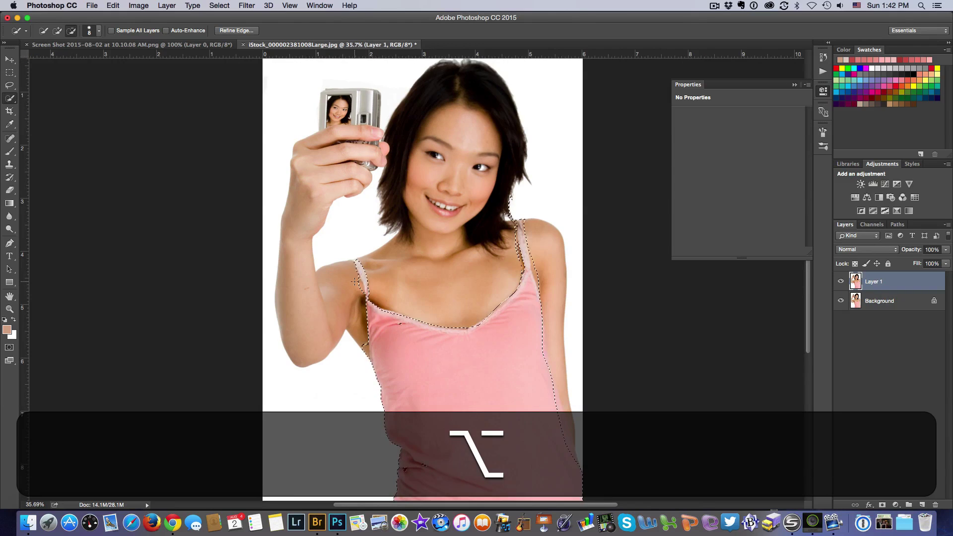
pyautogui.scroll(1, 354, 282)
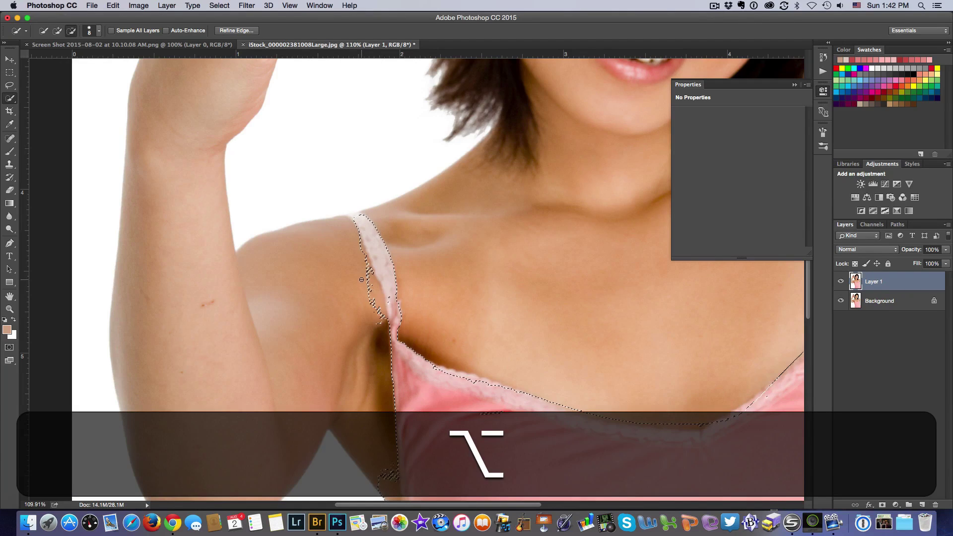
pyautogui.press('alt')
pyautogui.press('alt')
# - Subtract the underarm skin and adjoining background from the selection along the top's side edge below the raised arm
pyautogui.scroll(-5, 360, 440)
pyautogui.scroll(1, 367, 412)
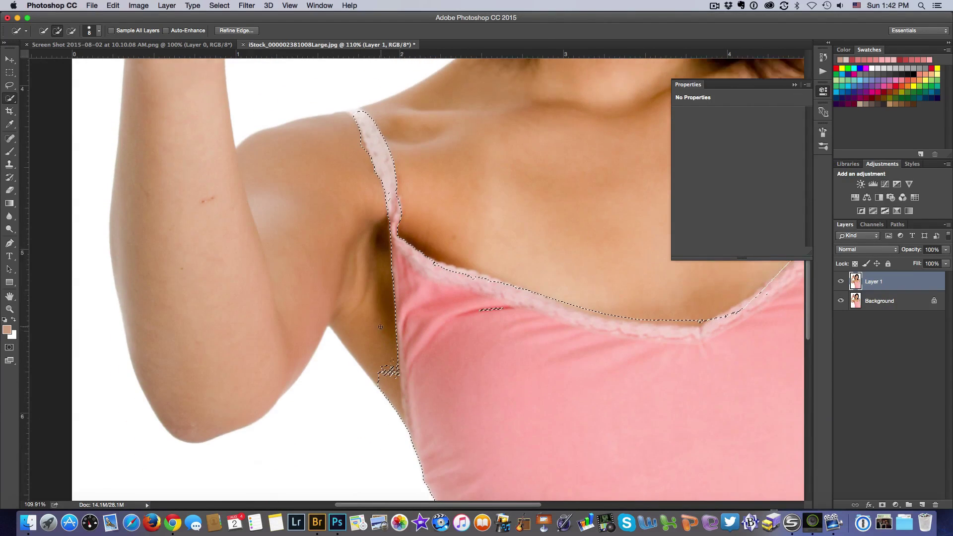
pyautogui.keyDown('alt'); pyautogui.click(379, 384); pyautogui.keyUp('alt')
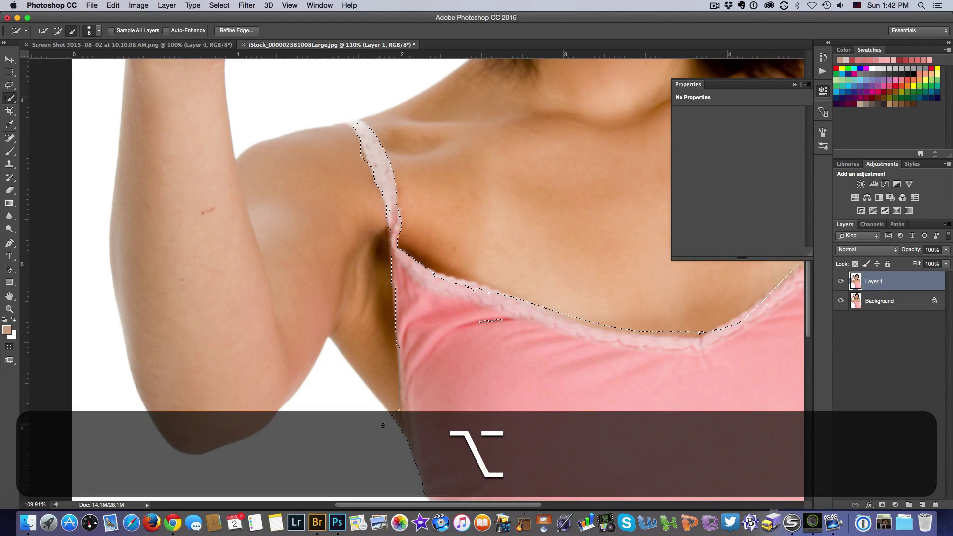
pyautogui.keyDown('alt'); pyautogui.click(396, 414); pyautogui.keyUp('alt')
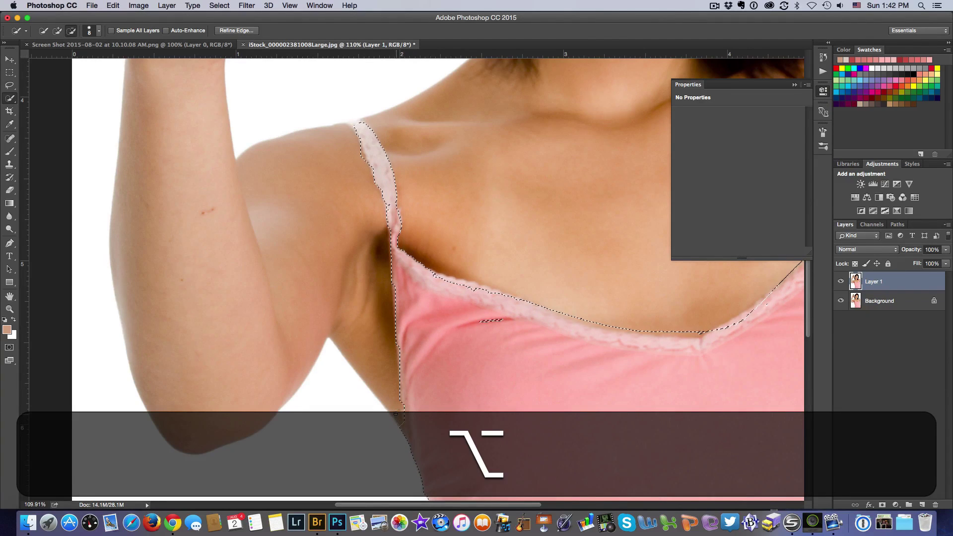
pyautogui.keyDown('alt'); pyautogui.click(400, 431); pyautogui.keyUp('alt')
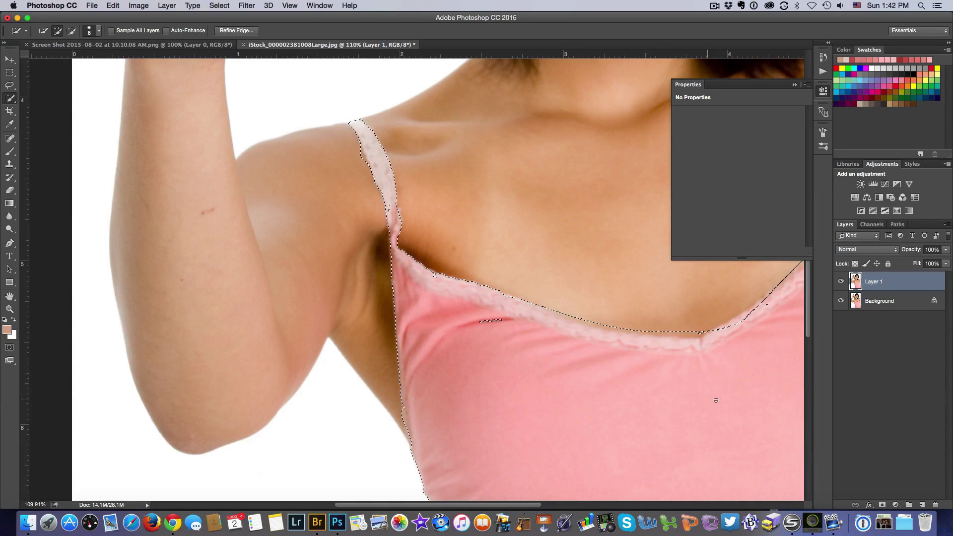
# - Subtract the chest skin from the selection along the lace neckline up to the inner edge of the other strap
pyautogui.press('space')
pyautogui.moveTo(713, 398); pyautogui.dragTo(334, 395)
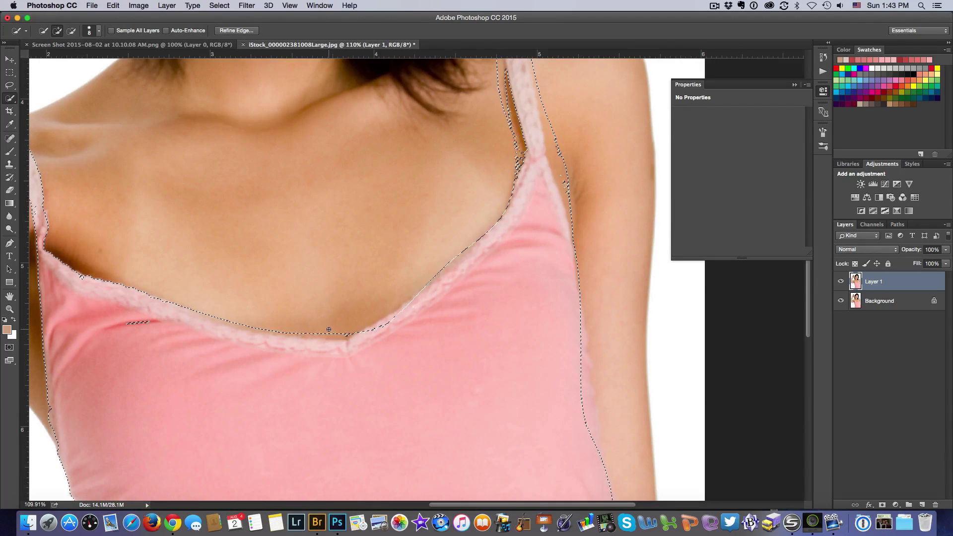
pyautogui.press('alt')
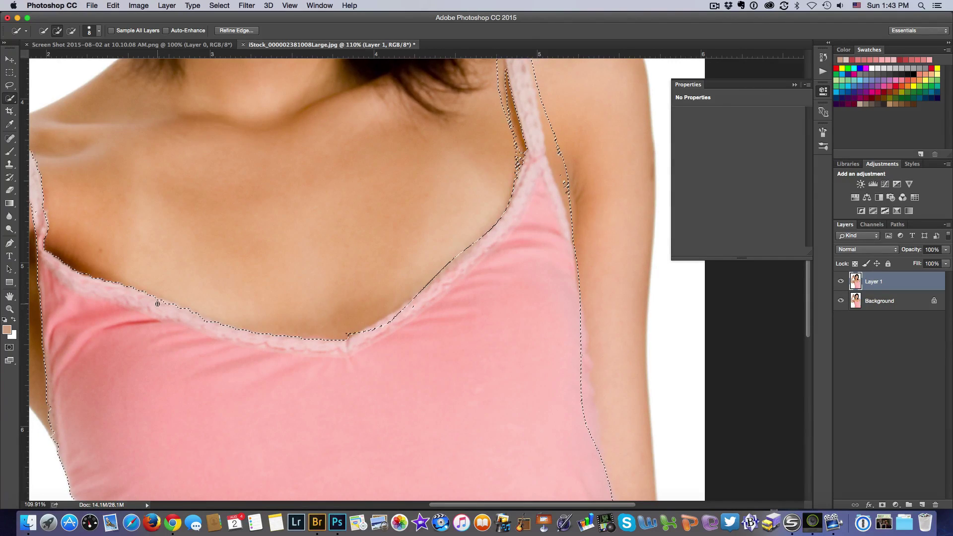
pyautogui.press('alt')
pyautogui.keyDown('alt'); pyautogui.click(373, 337); pyautogui.keyUp('alt')
pyautogui.press('alt')
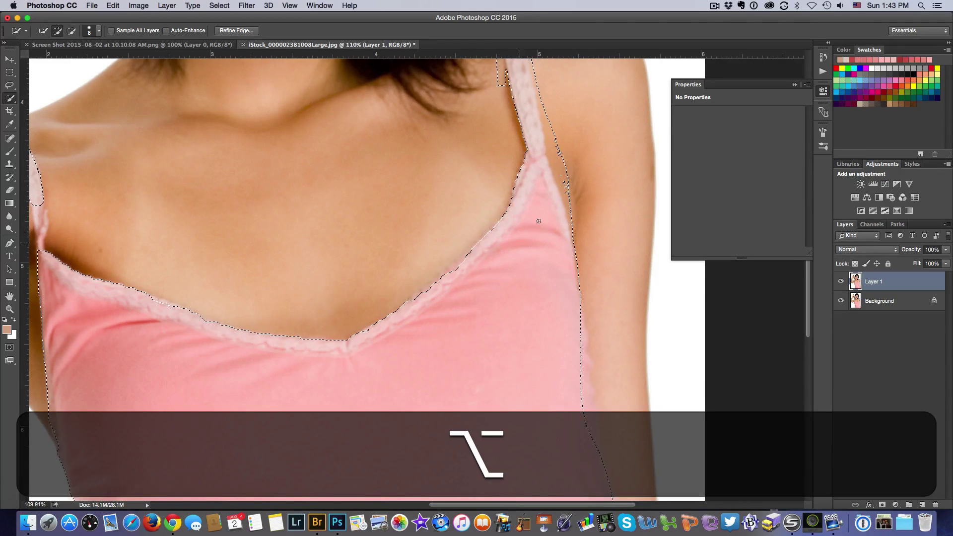
# - Subtract the skin on both sides of the strap on the lowered-arm side, from the shoulder down to the neckline
pyautogui.scroll(5, 546, 214)
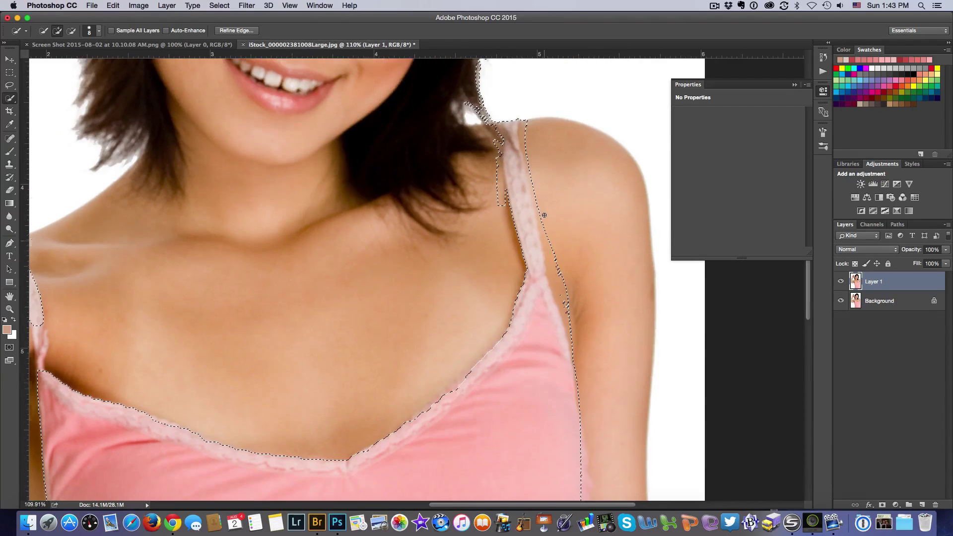
pyautogui.keyDown('alt'); pyautogui.click(498, 198); pyautogui.keyUp('alt')
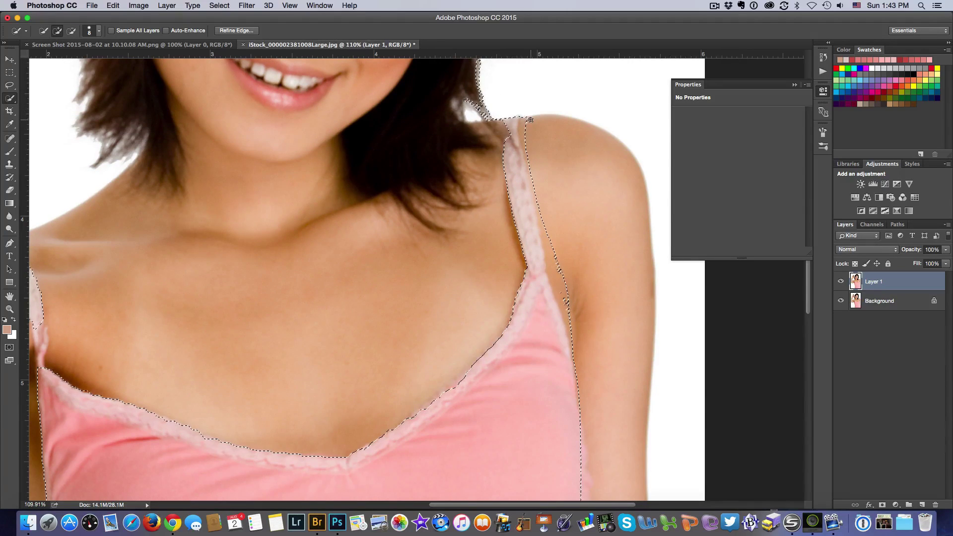
pyautogui.press('alt')
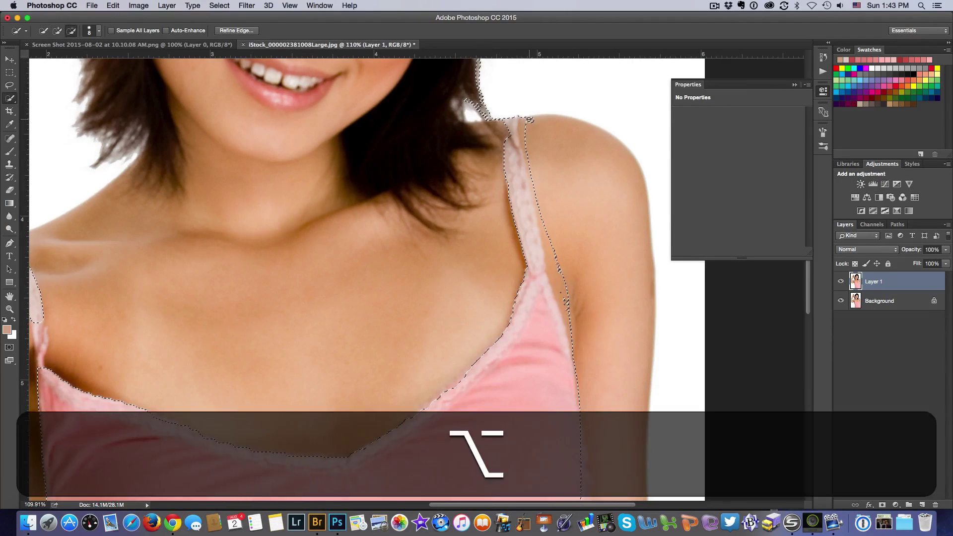
pyautogui.moveTo(529, 119); pyautogui.dragTo(524, 131)
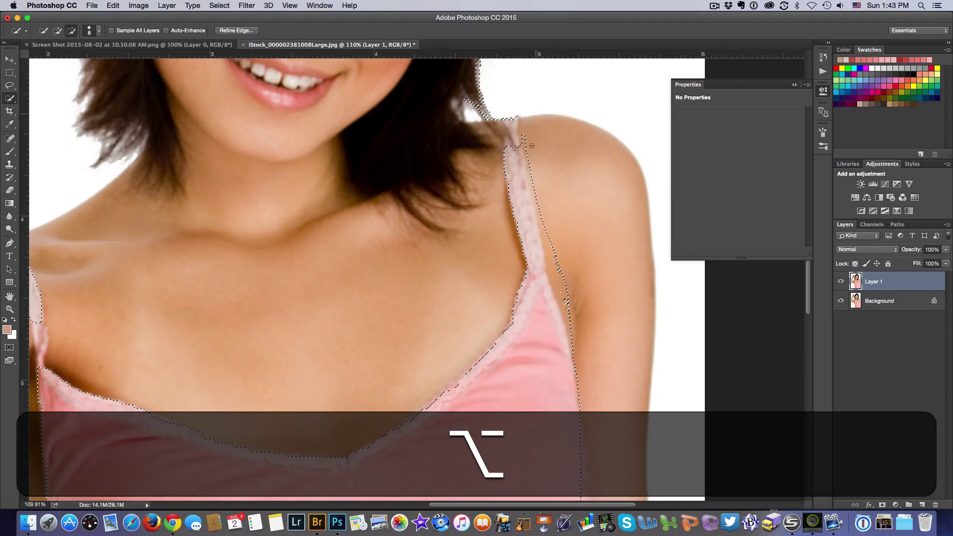
pyautogui.moveTo(532, 180); pyautogui.dragTo(543, 208)
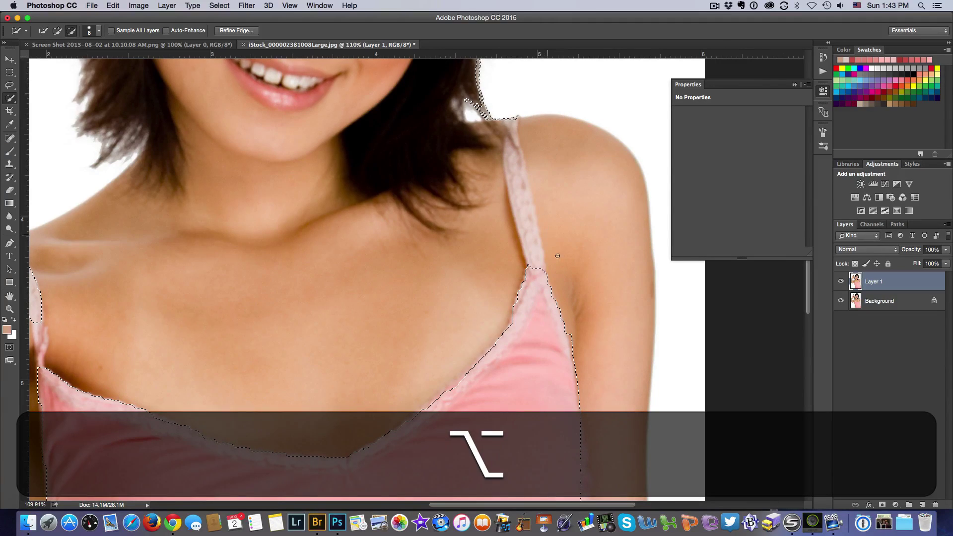
# - Add the lowered-arm side strap to the selection along its length up to the top of the shoulder
pyautogui.moveTo(533, 245); pyautogui.dragTo(527, 222)
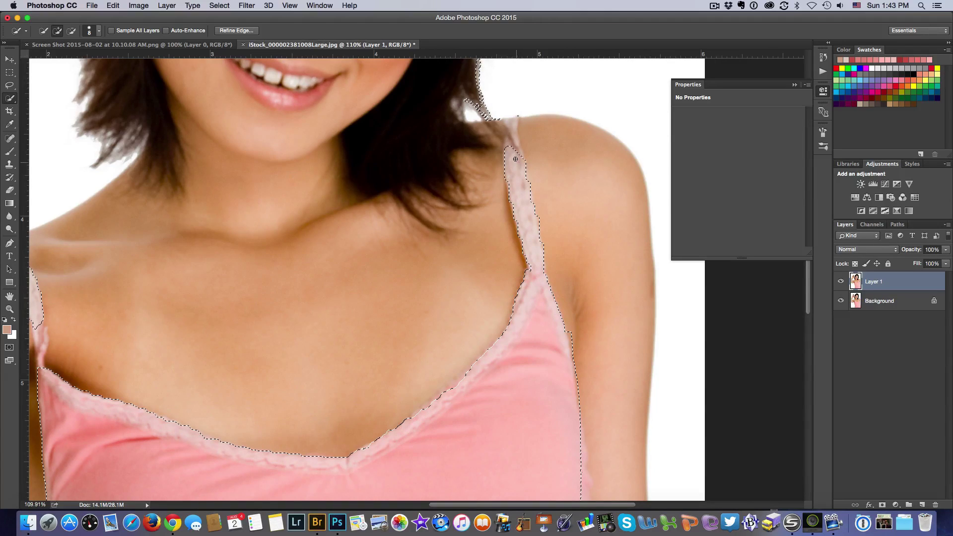
pyautogui.click(514, 119)
pyautogui.click(515, 136)
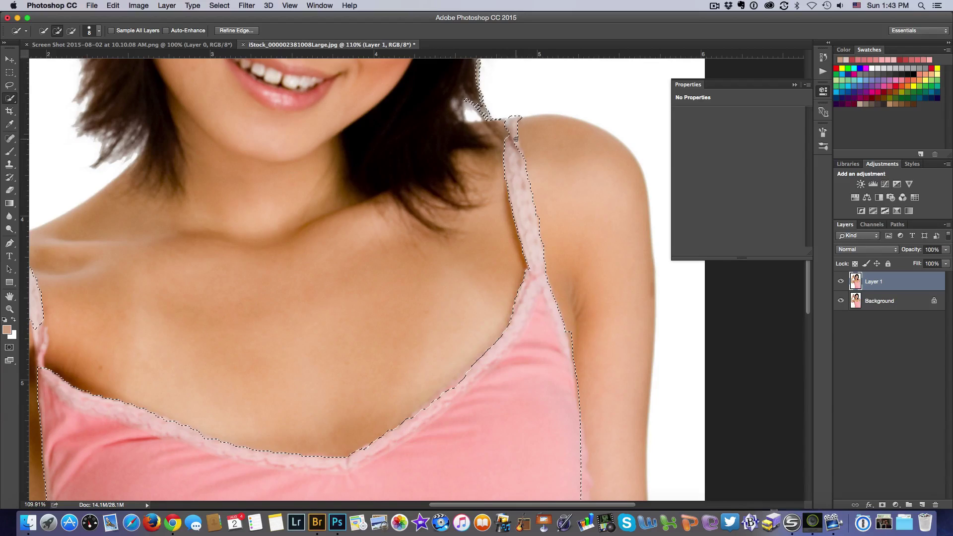
# - Subtract the stray selected area along the hair edge just above the shoulder strap
pyautogui.scroll(5, 496, 214)
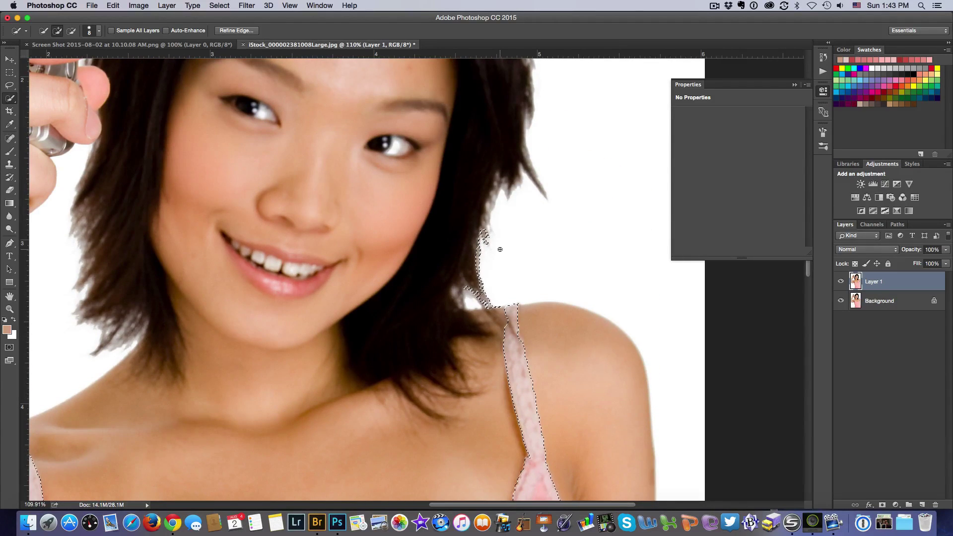
pyautogui.press('alt')
pyautogui.moveTo(485, 242)
pyautogui.mouseDown()
pyautogui.moveTo(481, 294)
pyautogui.moveTo(465, 290)
pyautogui.mouseUp()
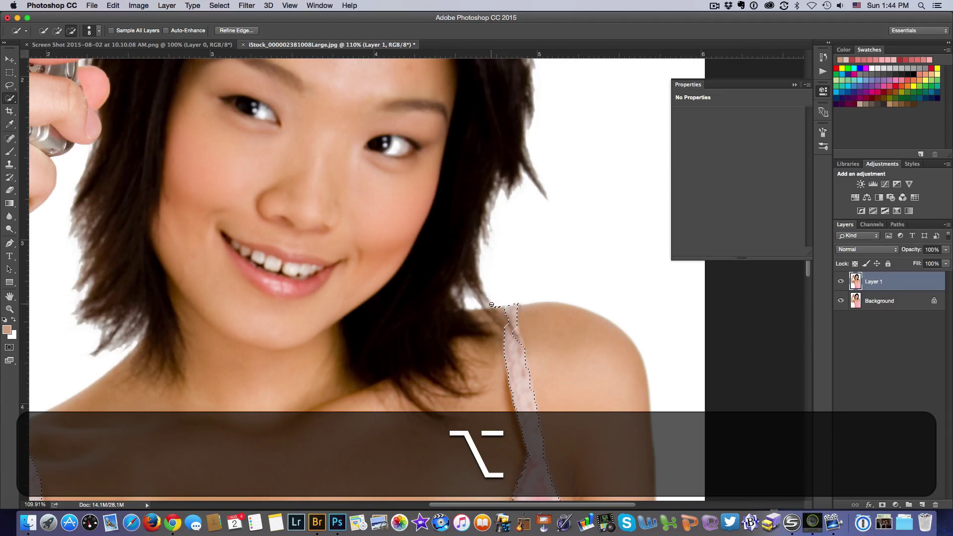
# - Add the missed strip of fabric along the top's side beside the lowered arm, and subtract the arm skin next to it
pyautogui.scroll(-5, 574, 268)
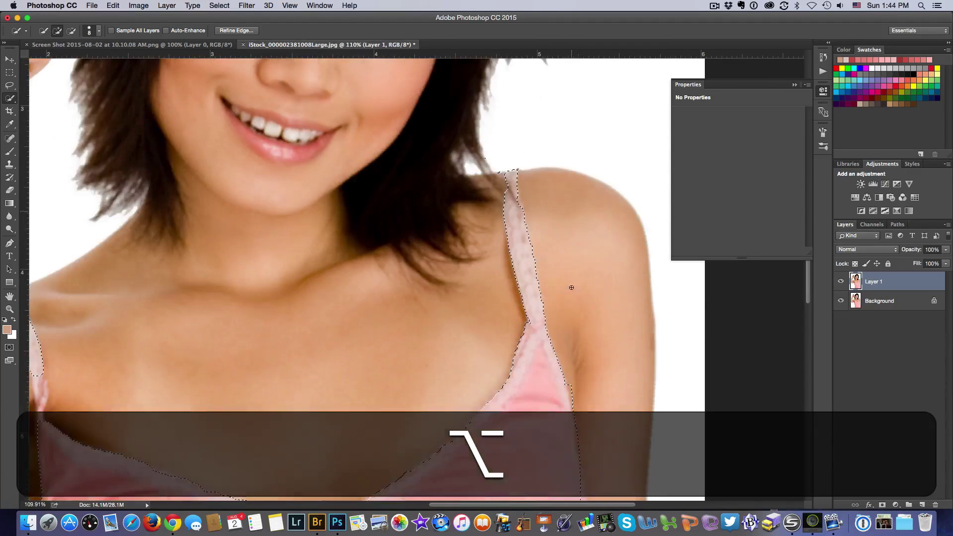
pyautogui.scroll(-5, 566, 291)
pyautogui.scroll(-5, 581, 283)
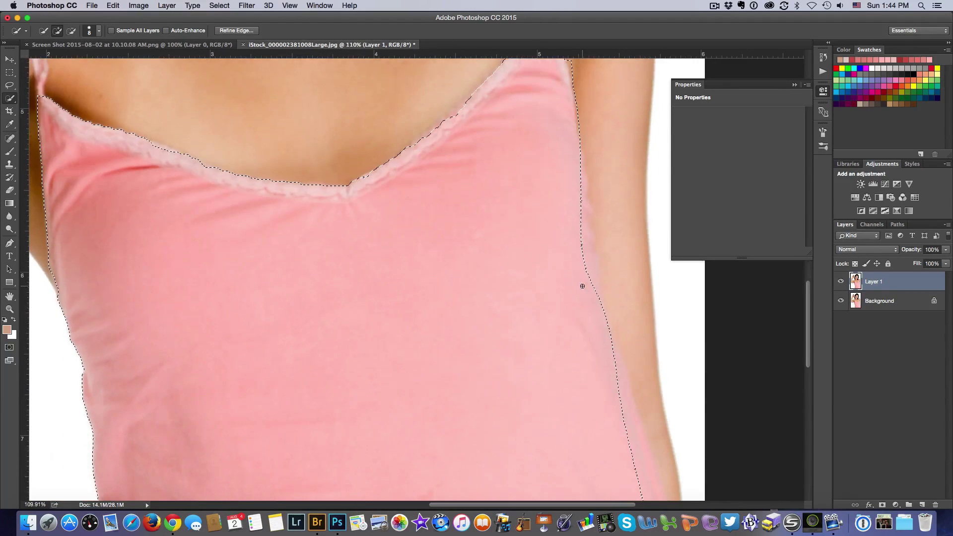
pyautogui.scroll(1, 567, 257)
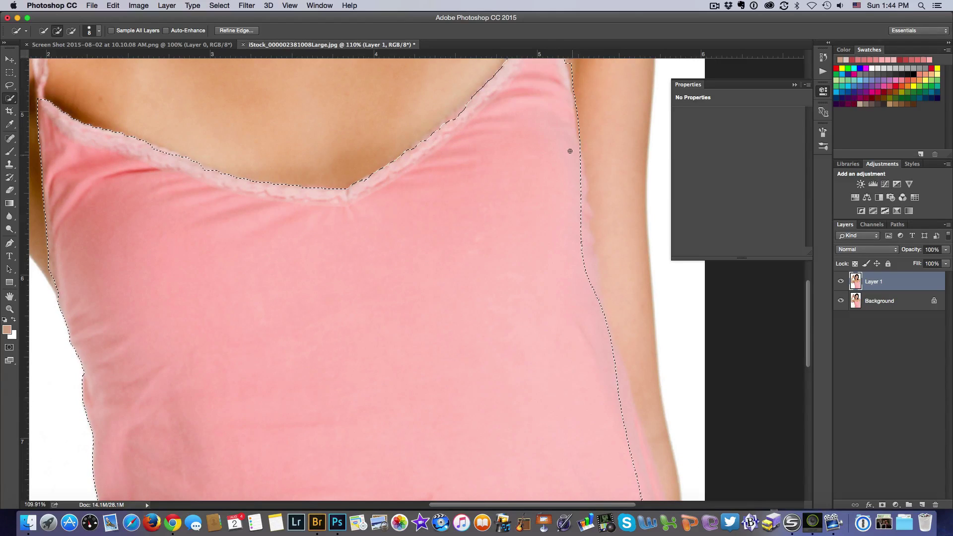
pyautogui.moveTo(579, 189)
pyautogui.mouseDown()
pyautogui.moveTo(582, 204)
pyautogui.moveTo(622, 185)
pyautogui.mouseUp()
pyautogui.press('alt')
pyautogui.moveTo(656, 159)
pyautogui.mouseDown()
pyautogui.moveTo(599, 159)
pyautogui.moveTo(595, 172)
pyautogui.moveTo(620, 323)
pyautogui.mouseUp()
pyautogui.moveTo(626, 343); pyautogui.dragTo(646, 284)
pyautogui.moveTo(625, 373)
pyautogui.mouseDown()
pyautogui.moveTo(628, 351)
pyautogui.moveTo(660, 467)
pyautogui.mouseUp()
# - Subtract the remaining forearm skin from the selection beside the lower side of the top near the hip
pyautogui.scroll(-1, 667, 406)
pyautogui.scroll(-3, 667, 406)
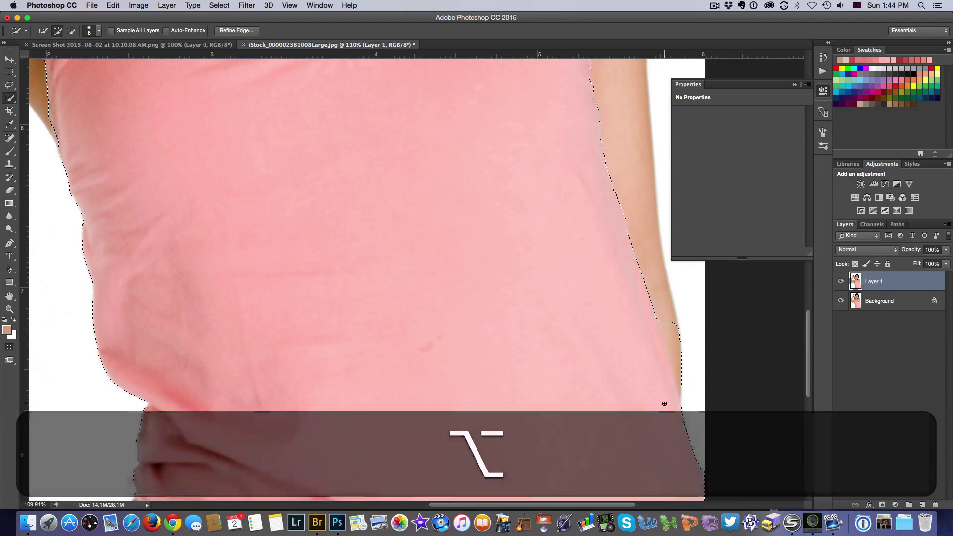
pyautogui.moveTo(666, 344); pyautogui.dragTo(680, 397)
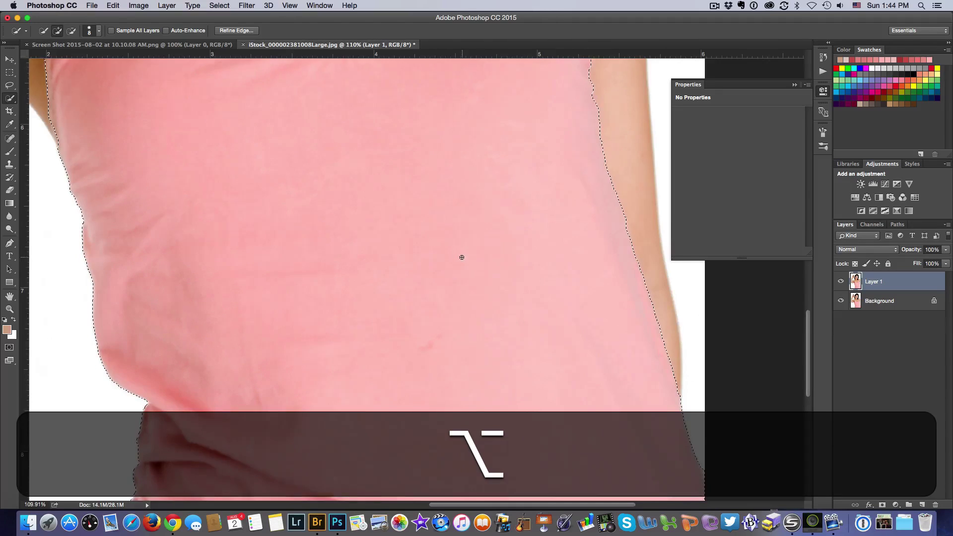
# - Add the unselected lower part of the raised-arm side strap where it meets the lace neckline
pyautogui.scroll(-3, 460, 255)
pyautogui.scroll(7, 459, 252)
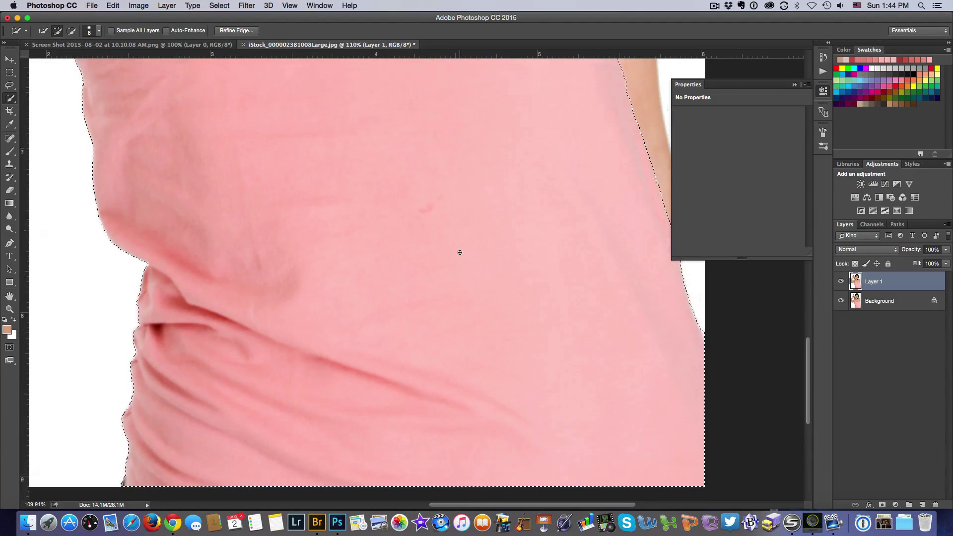
pyautogui.scroll(3, 459, 252)
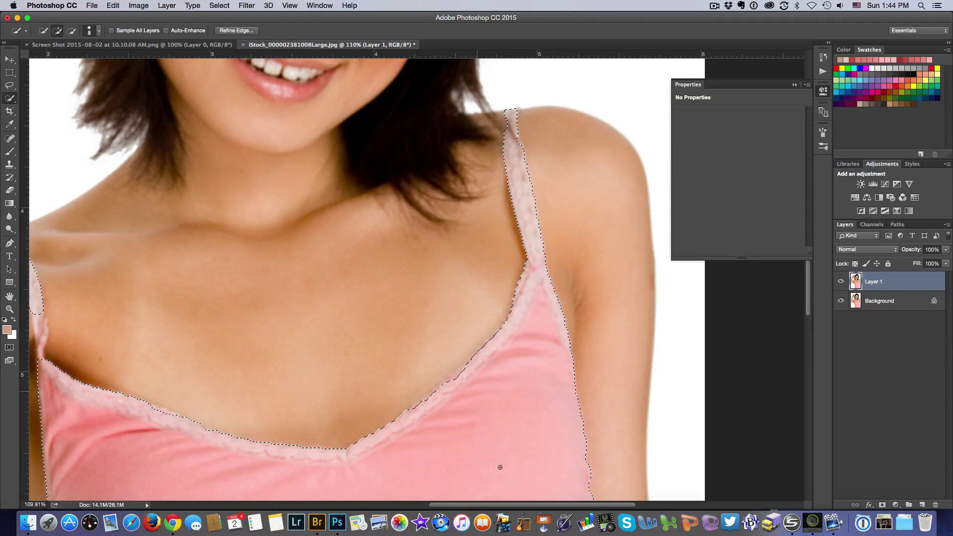
pyautogui.hscroll(-5, 427, 491)
pyautogui.hscroll(-1, 426, 486)
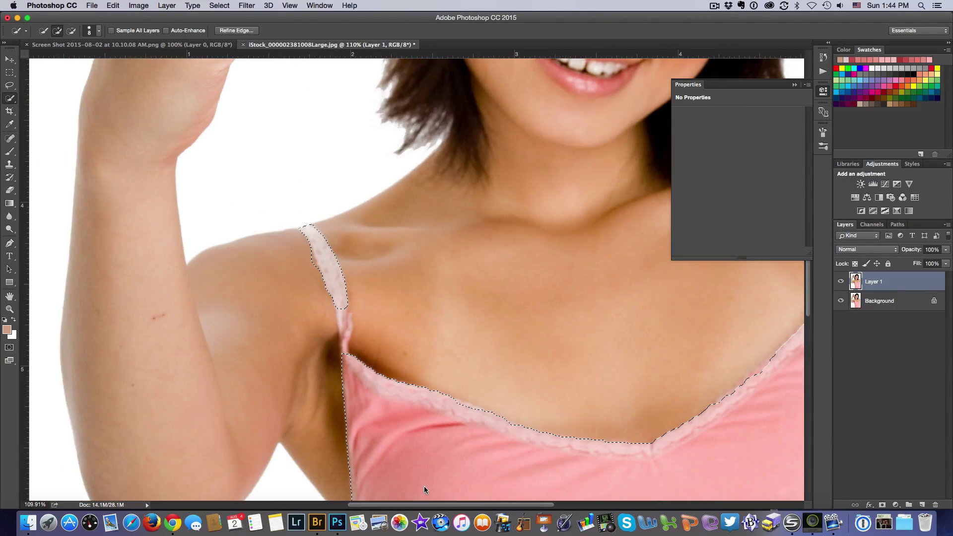
pyautogui.scroll(-2, 418, 409)
pyautogui.scroll(1, 388, 379)
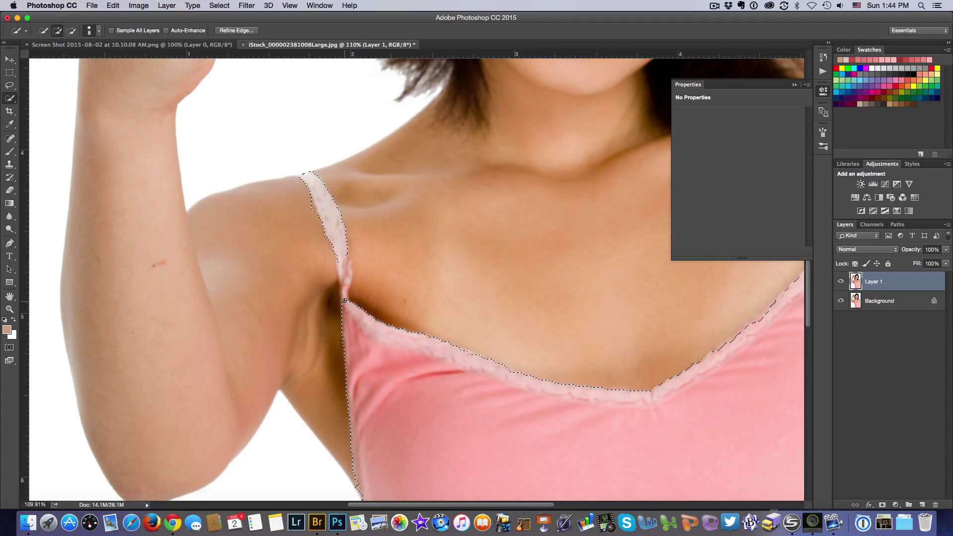
pyautogui.click(344, 269)
pyautogui.moveTo(448, 350); pyautogui.dragTo(466, 355)
# - Examine the selection outline along the top's sides, neckline and both straps for missed areas
pyautogui.scroll(-3, 555, 426)
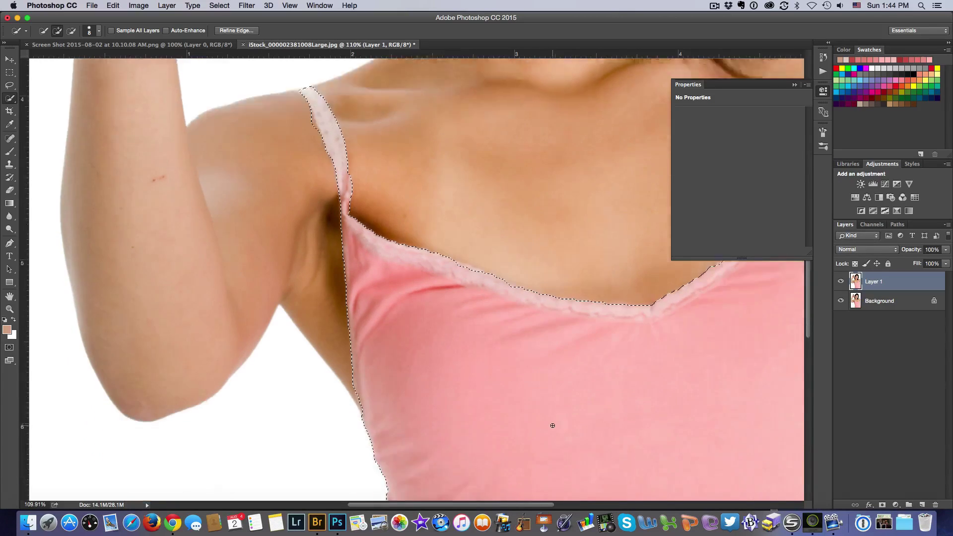
pyautogui.scroll(1, 574, 406)
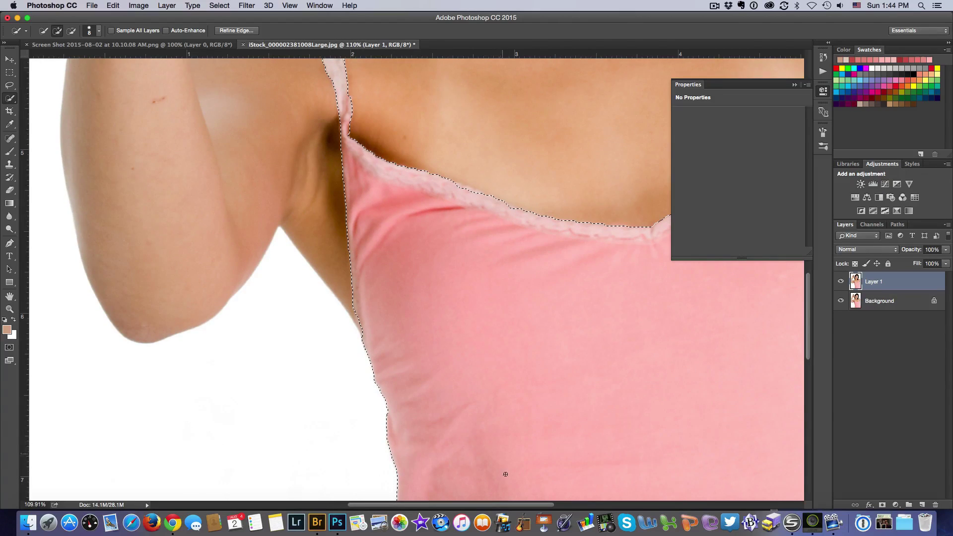
pyautogui.moveTo(508, 506); pyautogui.dragTo(572, 508)
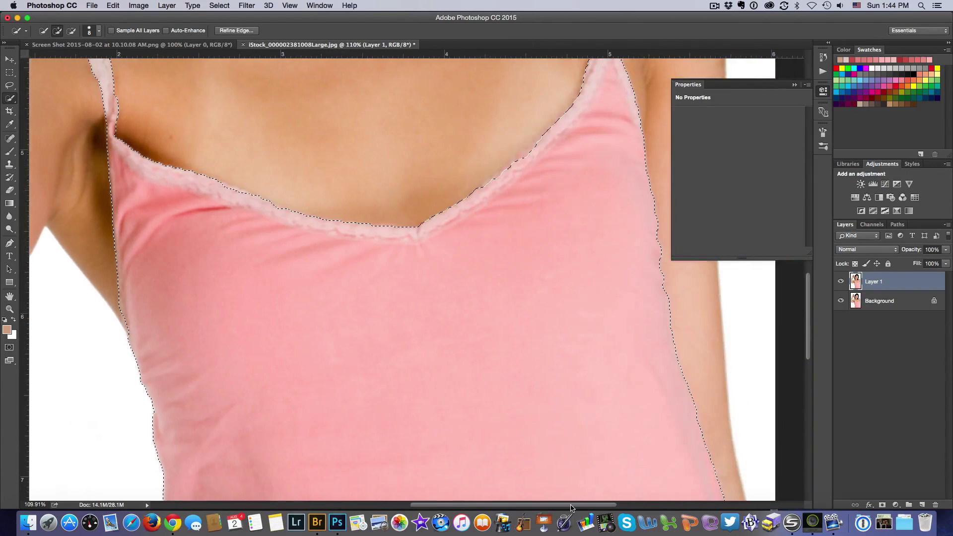
pyautogui.scroll(3, 564, 397)
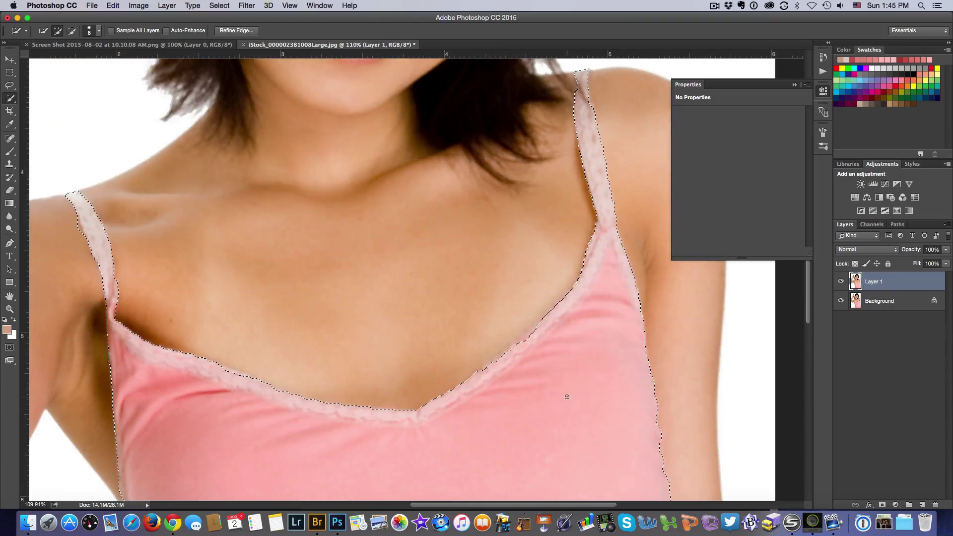
pyautogui.scroll(1, 375, 202)
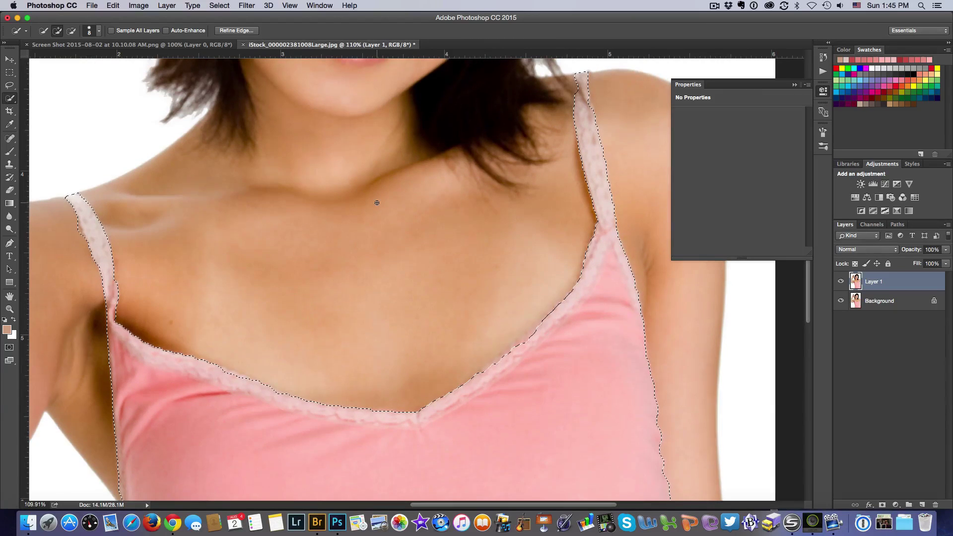
pyautogui.scroll(4, 376, 202)
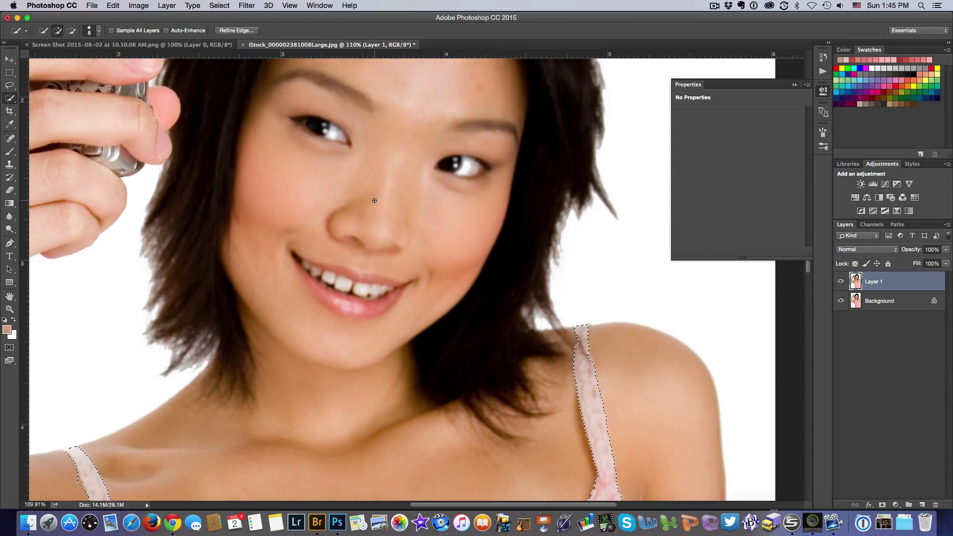
pyautogui.scroll(1, 342, 193)
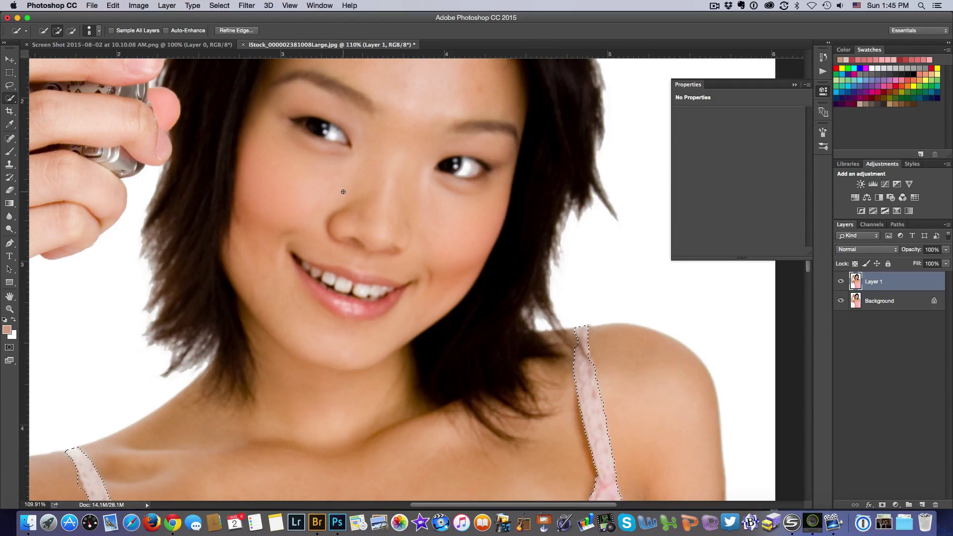
# - Start Refine Edge on the selection, enable Smart Radius and set the radius to 1.2 px
pyautogui.click(226, 31)
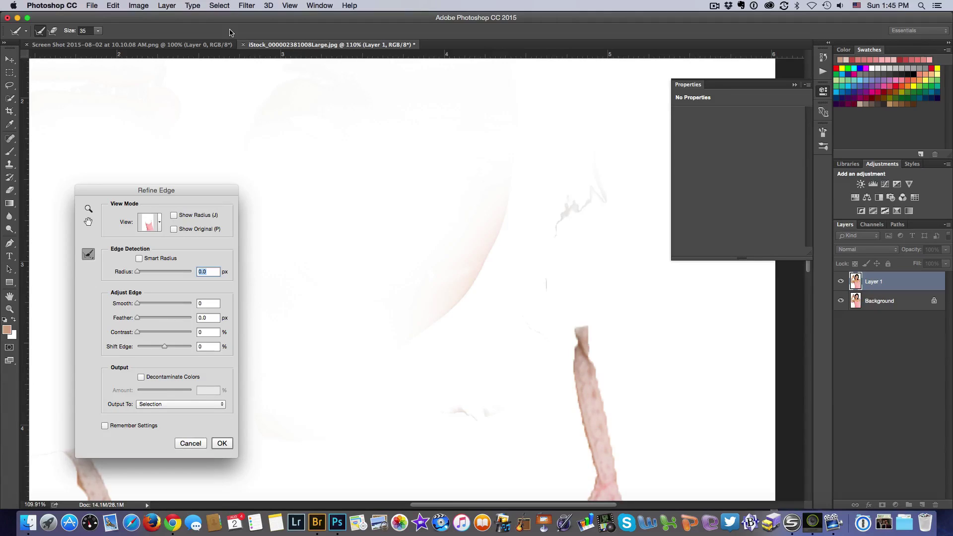
pyautogui.press('alt')
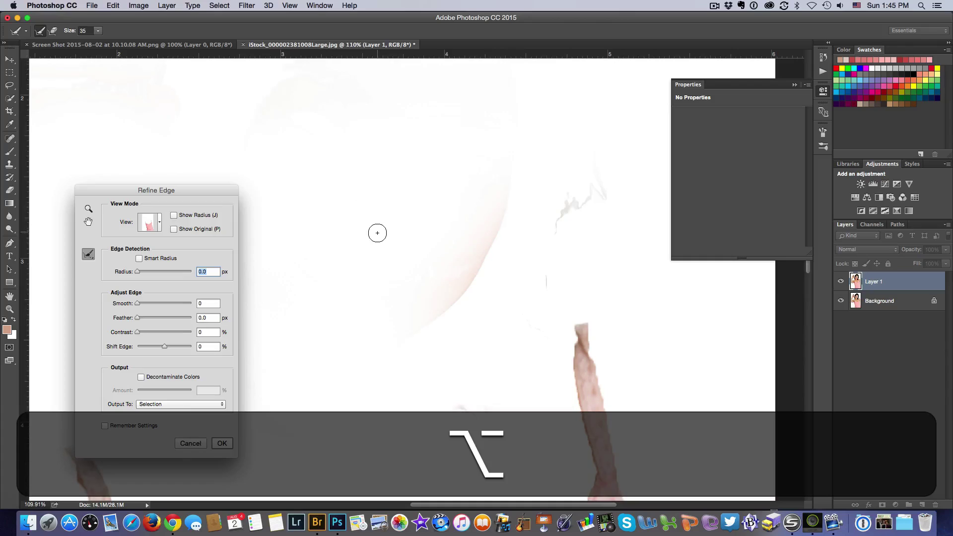
pyautogui.scroll(-10, 377, 233)
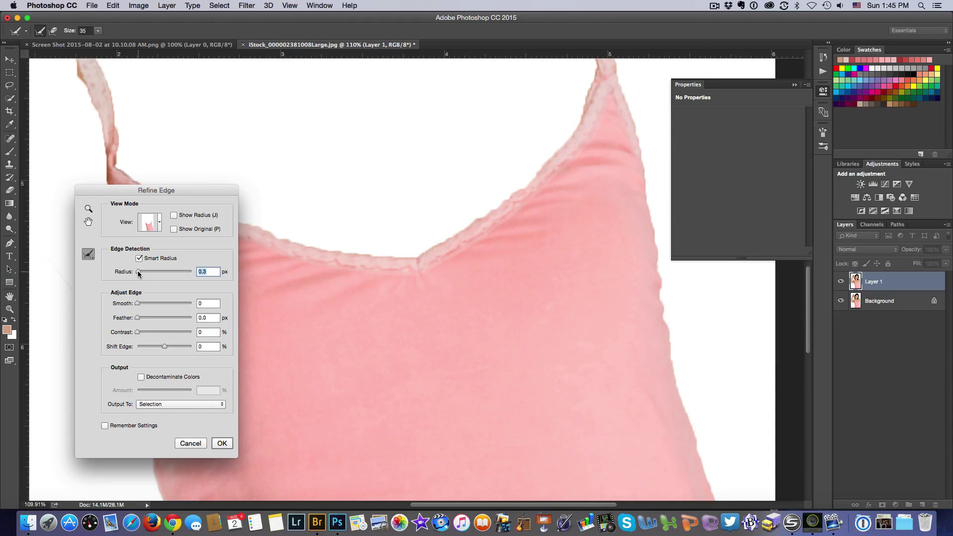
pyautogui.moveTo(138, 272); pyautogui.dragTo(164, 273)
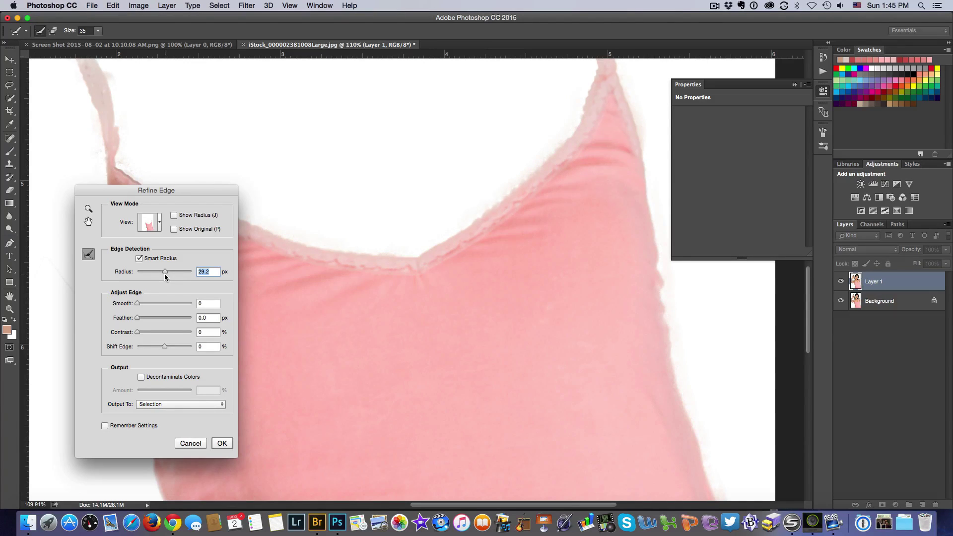
pyautogui.moveTo(165, 273); pyautogui.dragTo(141, 274)
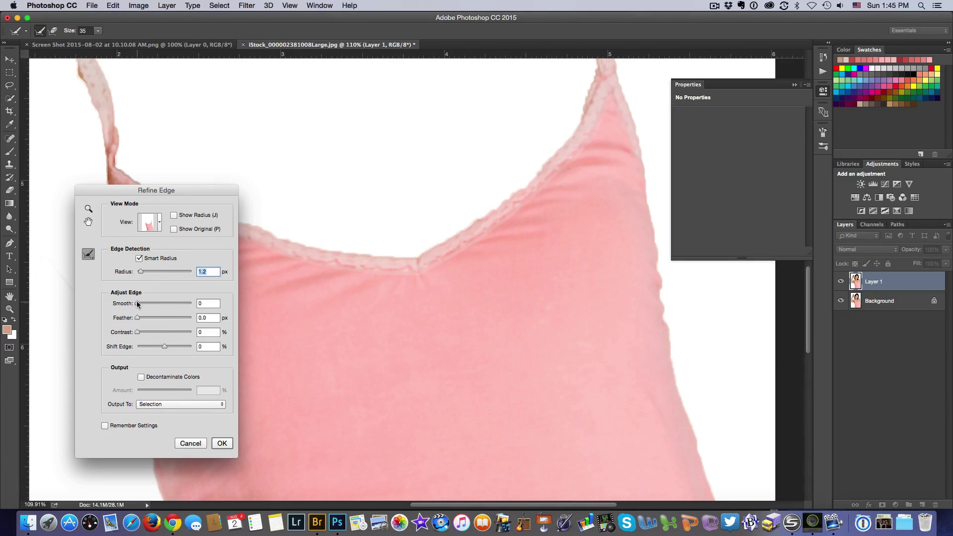
# - Set the edge's Smooth value to 1, check the refined edges of the whole top, and enable Decontaminate Colors
pyautogui.moveTo(138, 306); pyautogui.dragTo(138, 306)
pyautogui.scroll(-5, 520, 301)
pyautogui.scroll(-15, 519, 303)
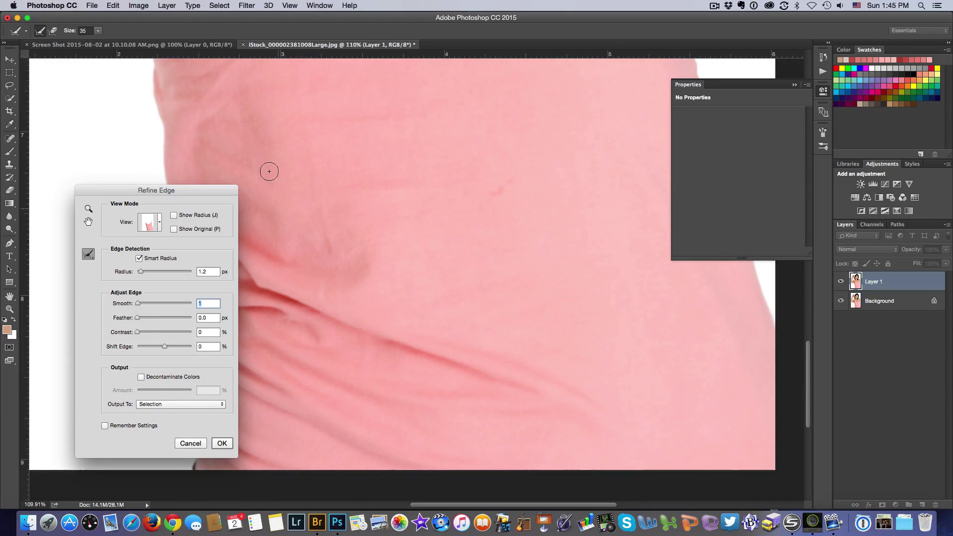
pyautogui.scroll(14, 266, 166)
pyautogui.scroll(13, 549, 309)
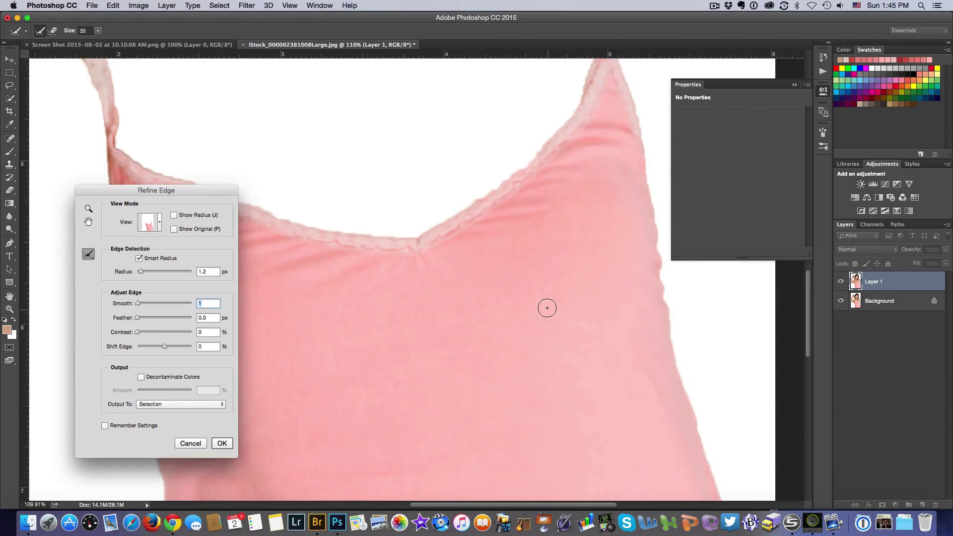
pyautogui.scroll(4, 538, 307)
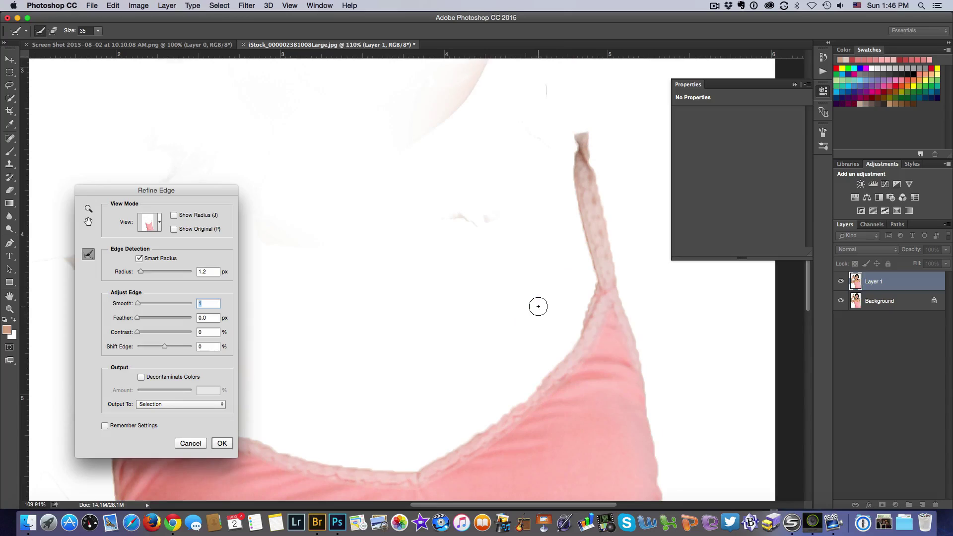
pyautogui.scroll(8, 538, 306)
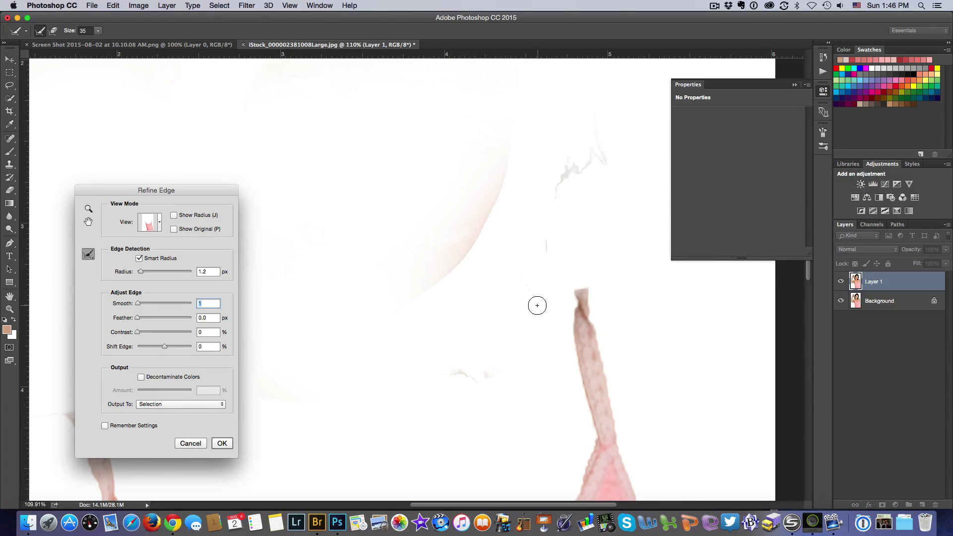
pyautogui.click(141, 378)
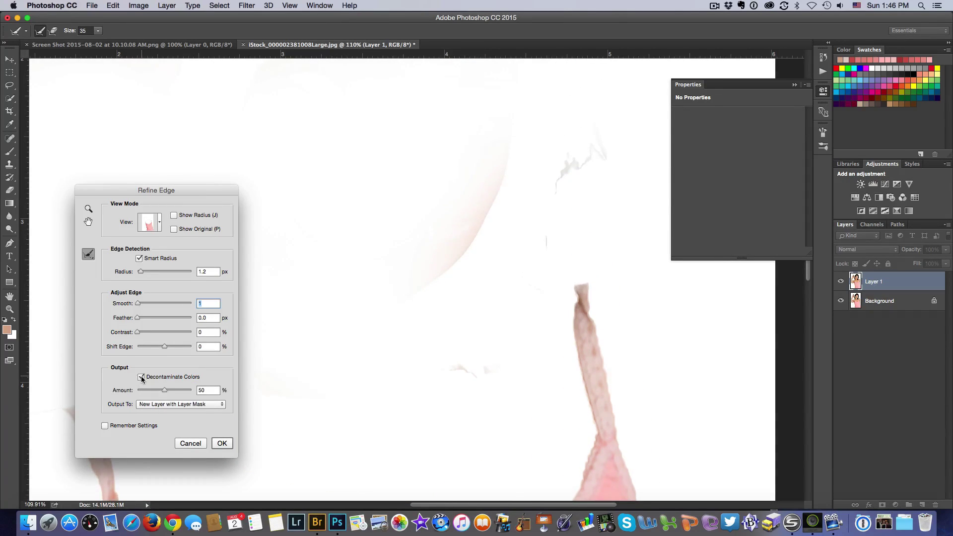
# - Check the decontaminated edges of the straps and neckline, and output the refined selection to a new layer with a layer mask
pyautogui.scroll(-1, 584, 362)
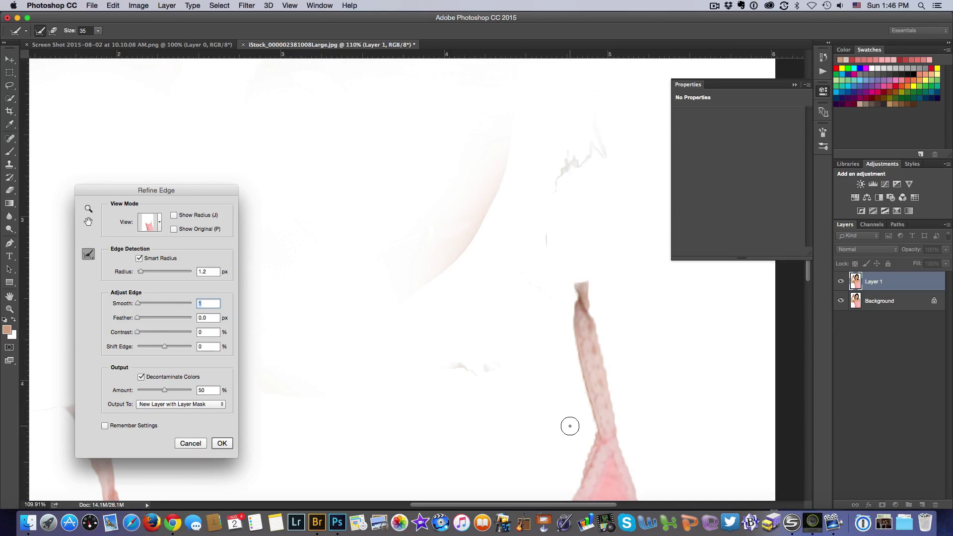
pyautogui.scroll(-7, 388, 425)
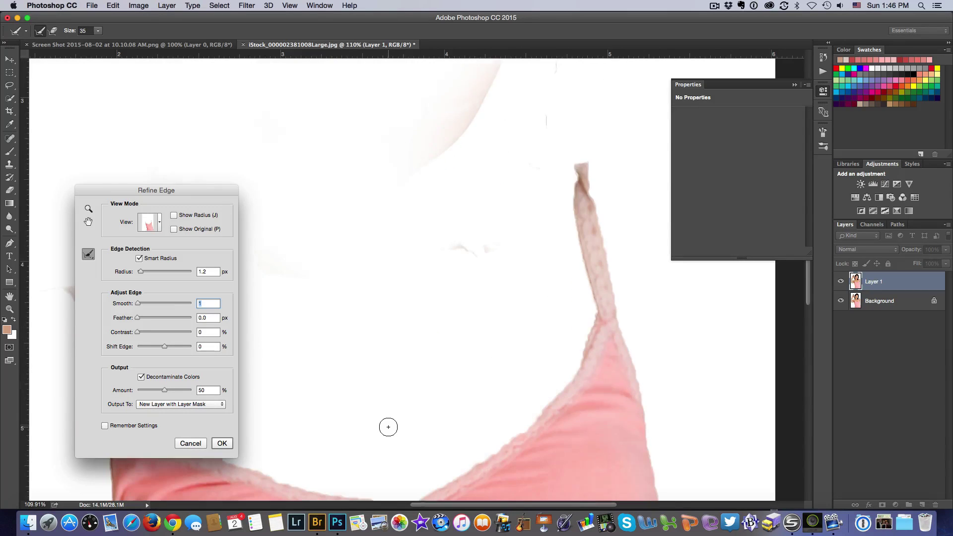
pyautogui.click(222, 443)
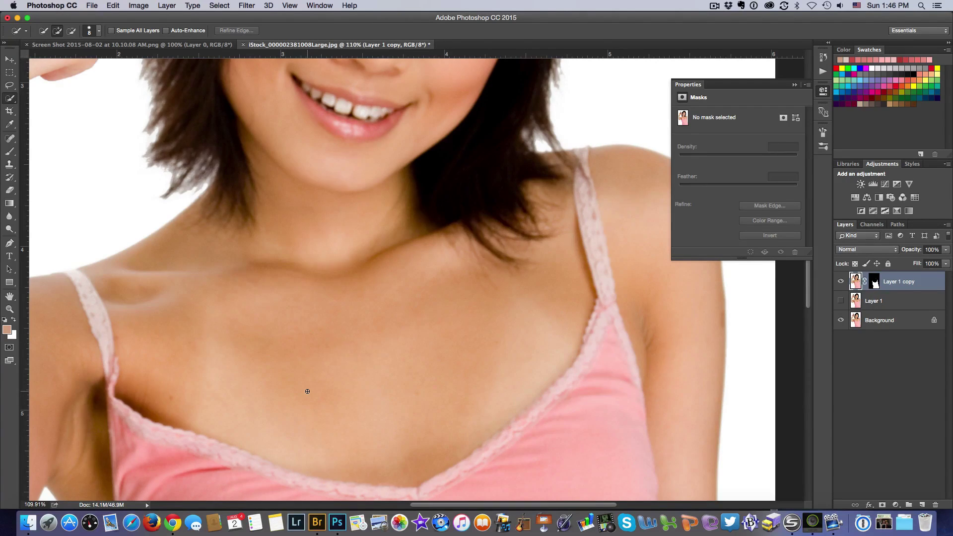
# - Add a new empty layer above the masked tank top layer and choose pure blue as the foreground color
pyautogui.scroll(-6, 307, 392)
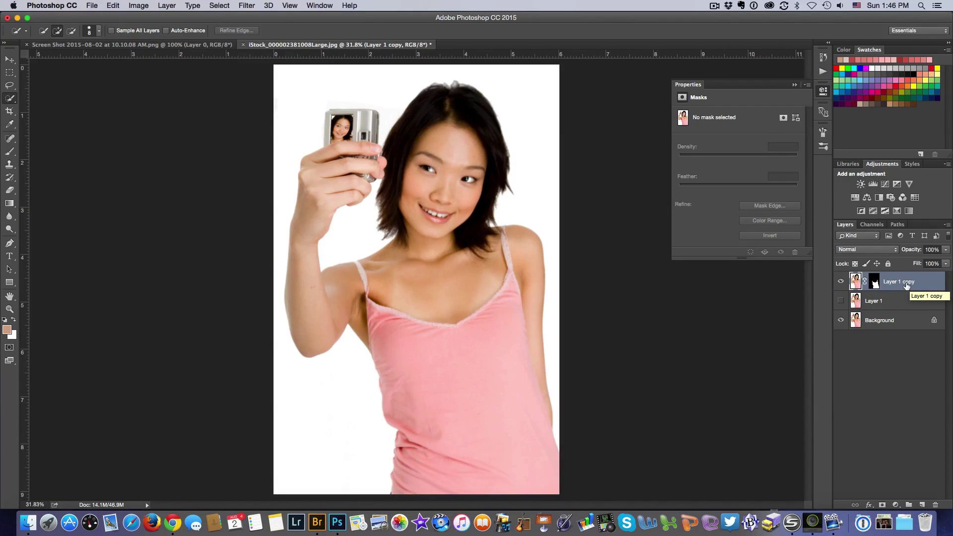
pyautogui.click(923, 505)
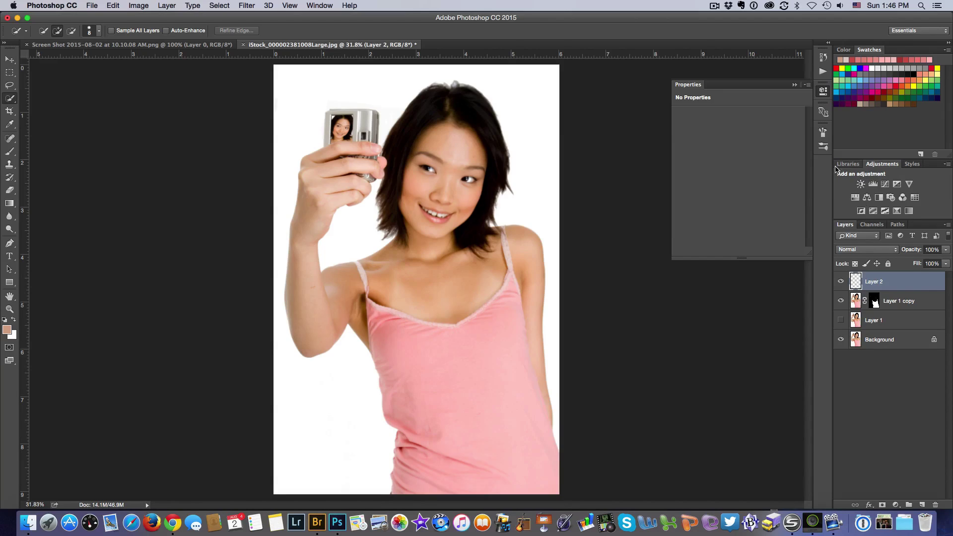
pyautogui.click(862, 68)
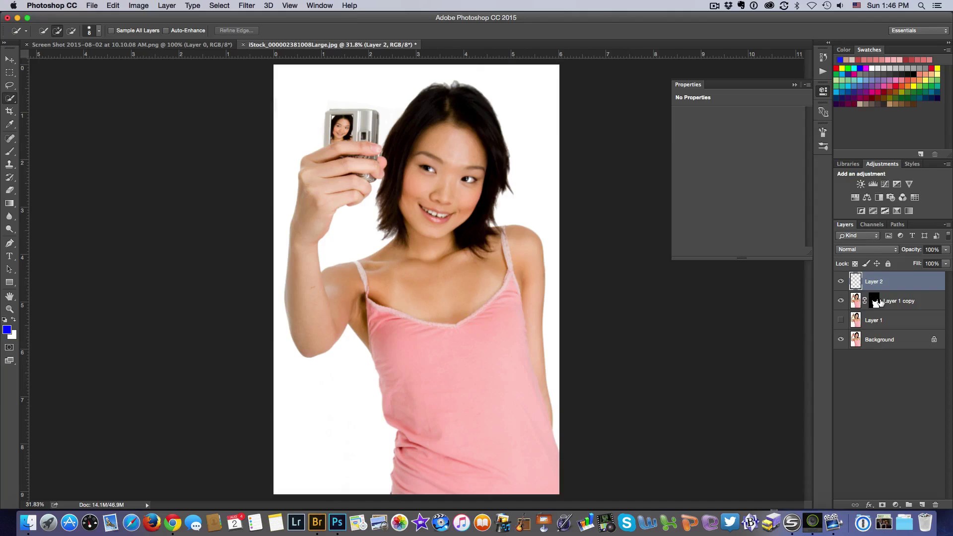
# - Copy the tank top layer mask from Layer 1 copy onto the empty Layer 2
pyautogui.click(892, 304)
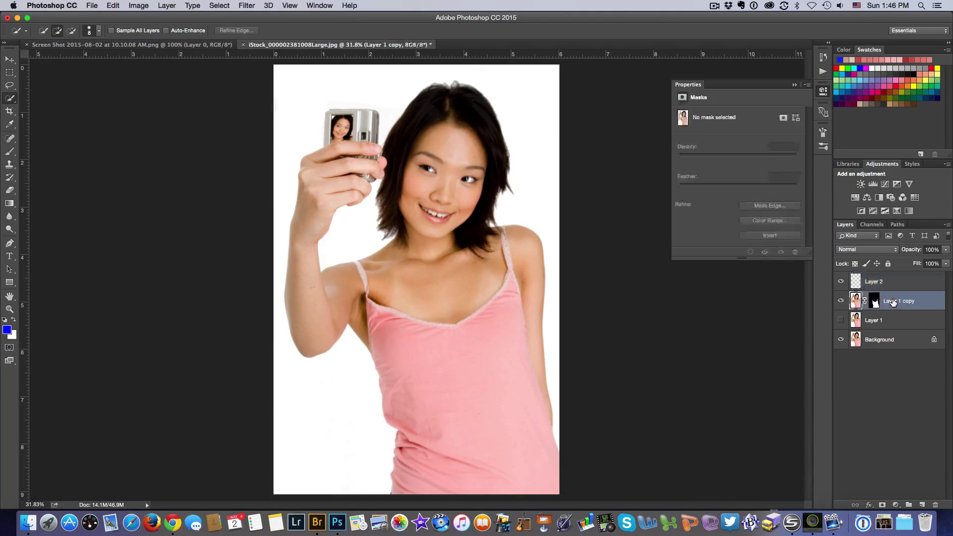
pyautogui.click(874, 304)
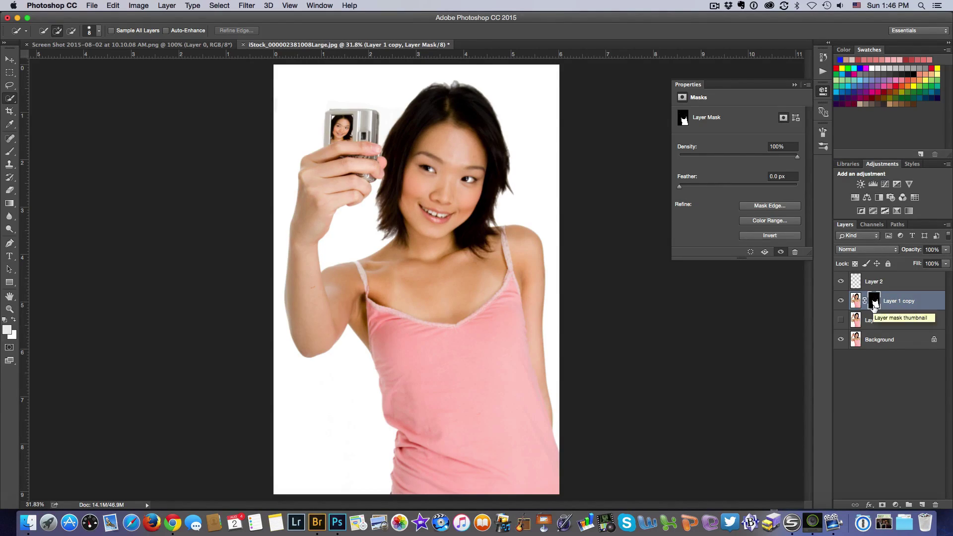
pyautogui.press('alt')
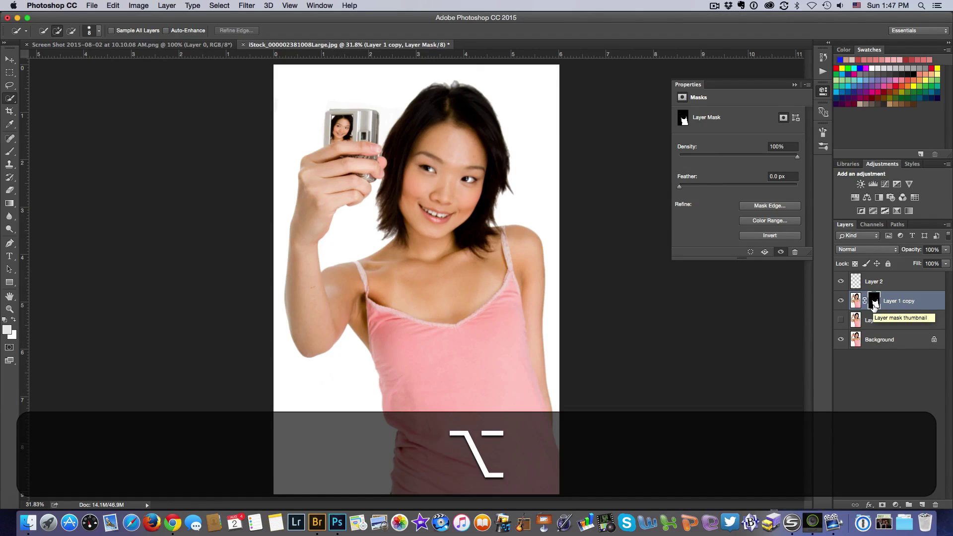
pyautogui.moveTo(875, 305); pyautogui.dragTo(876, 283)
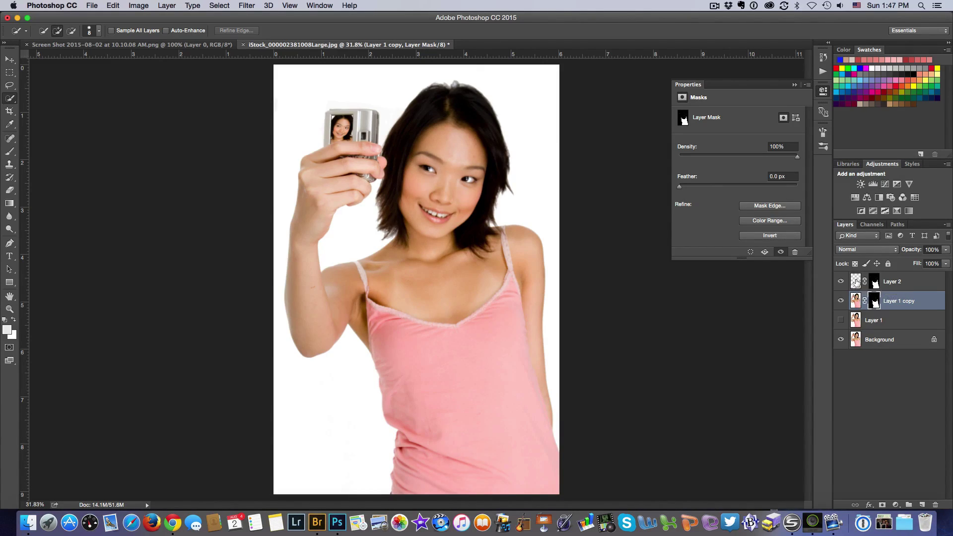
# - Fill the content of Layer 2, not its mask, with the blue foreground color in Normal mode at 100% opacity
pyautogui.click(856, 281)
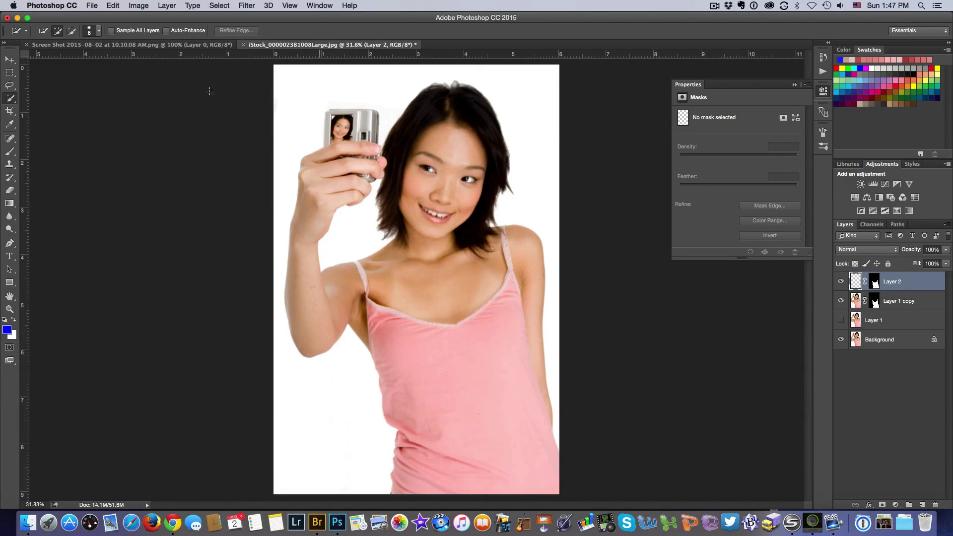
pyautogui.click(115, 5)
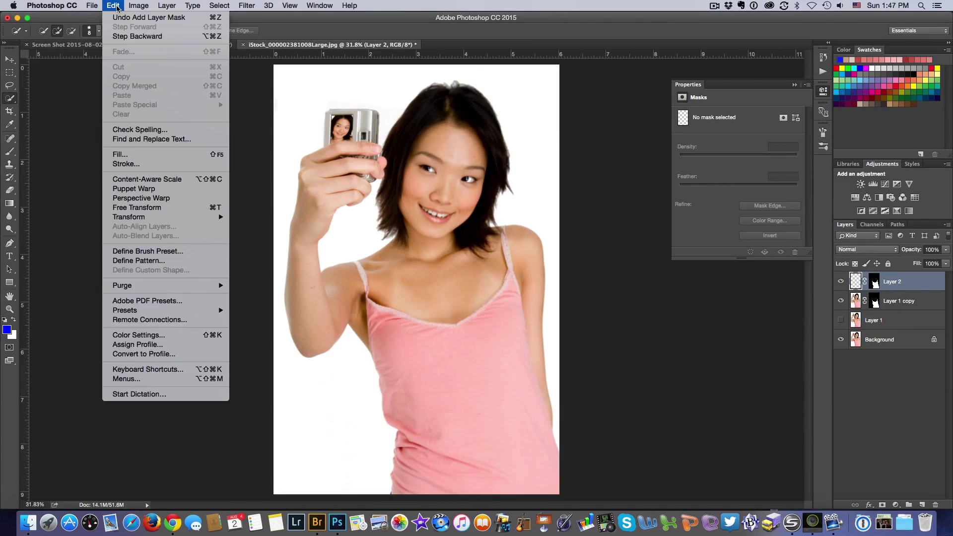
pyautogui.click(151, 158)
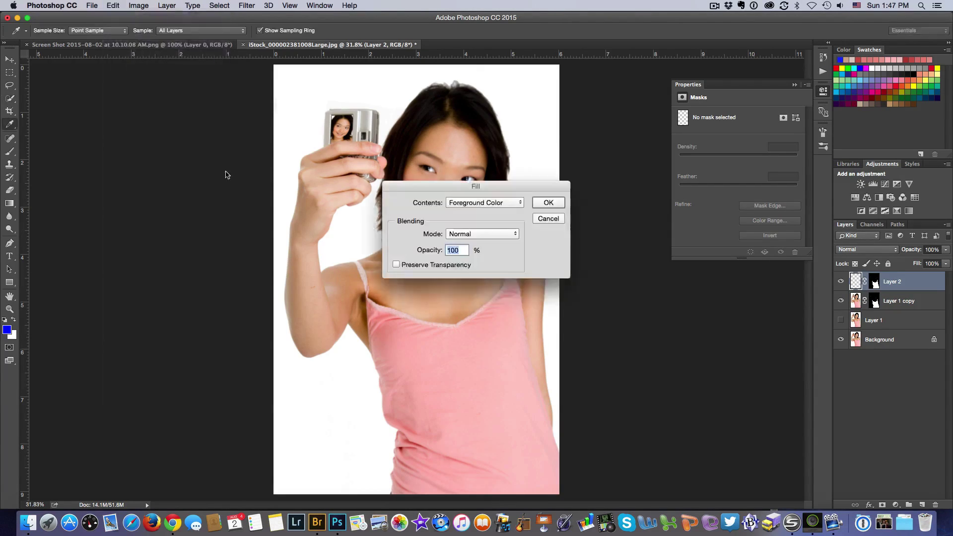
pyautogui.click(541, 204)
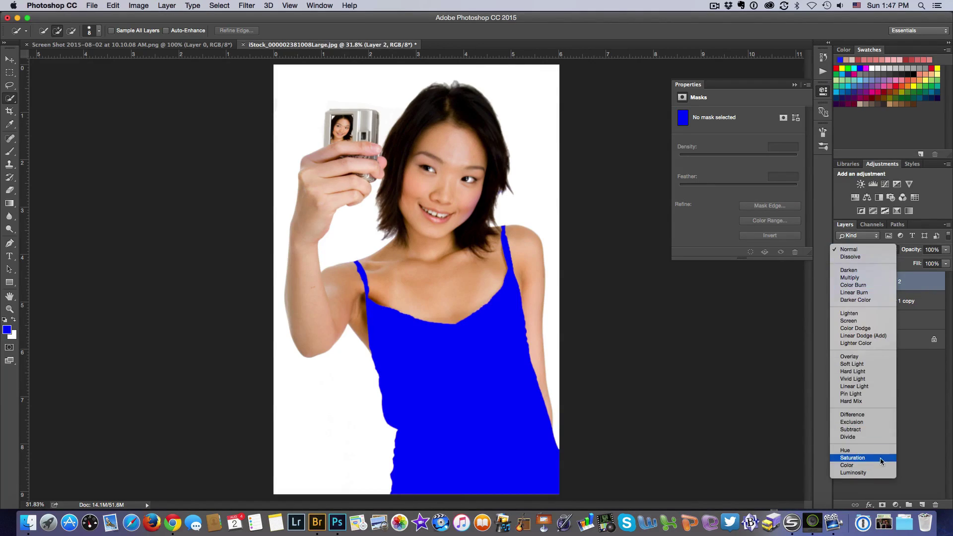
# - Set the blue layer's blend mode to Color and compare the top with the layer hidden and shown
pyautogui.click(857, 467)
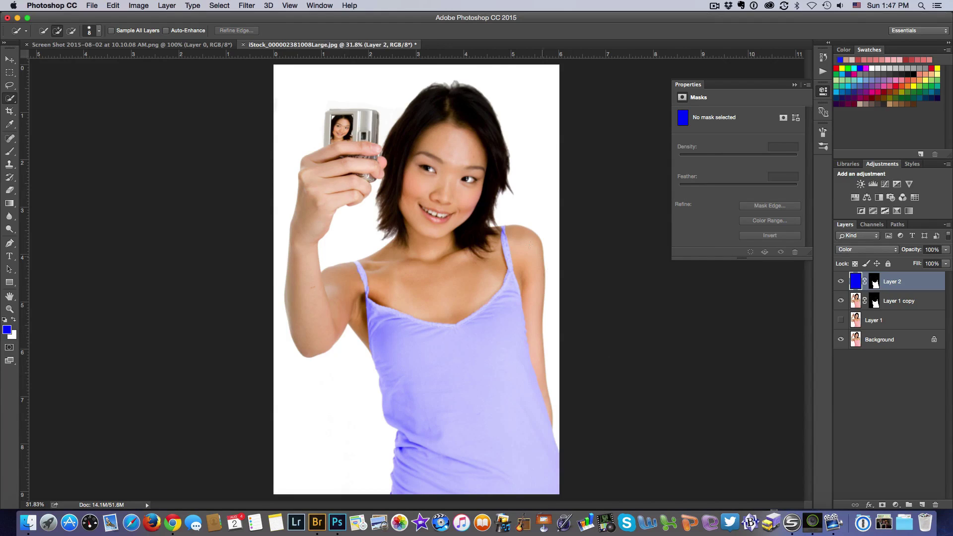
pyautogui.click(840, 281)
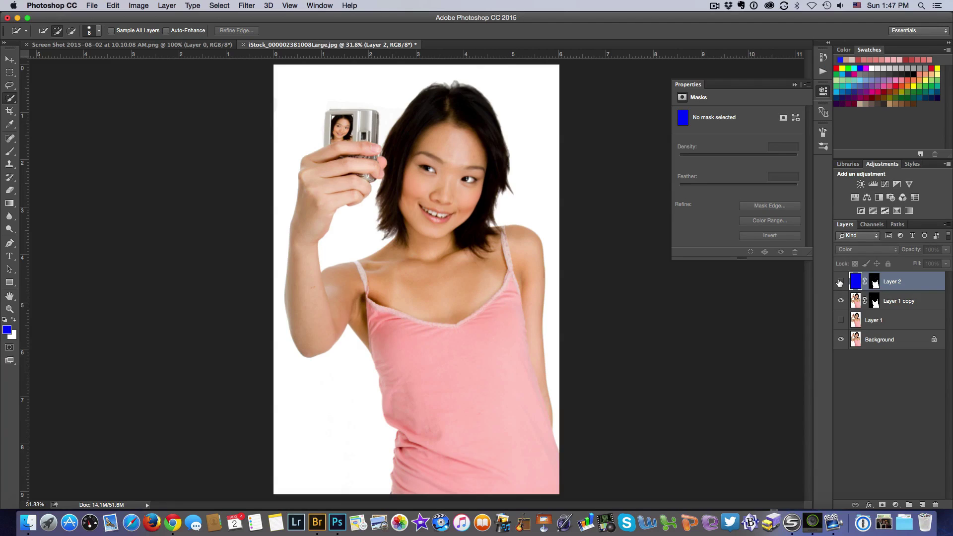
pyautogui.click(841, 281)
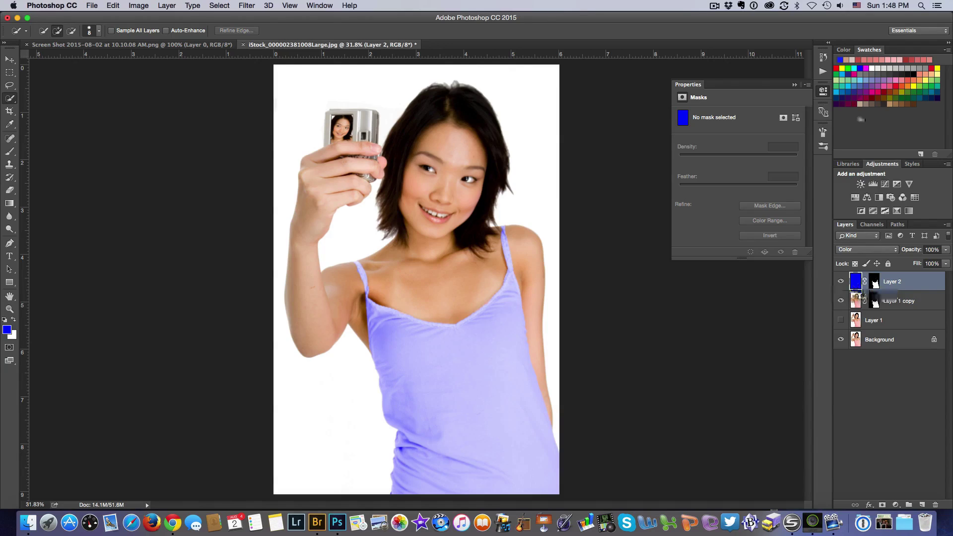
# - Choose yellow as the foreground color and refill Layer 2 with it in Normal mode at 100% opacity
pyautogui.click(842, 69)
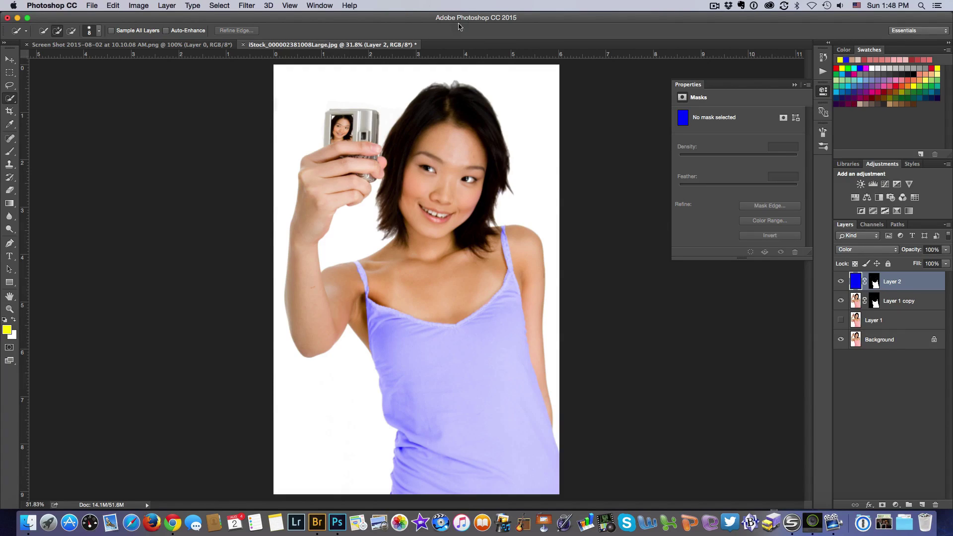
pyautogui.click(114, 6)
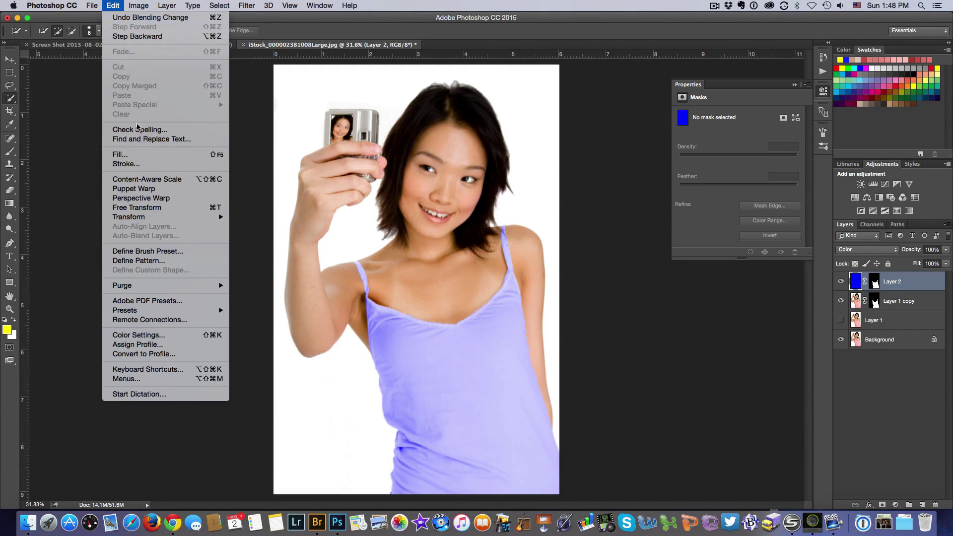
pyautogui.click(151, 158)
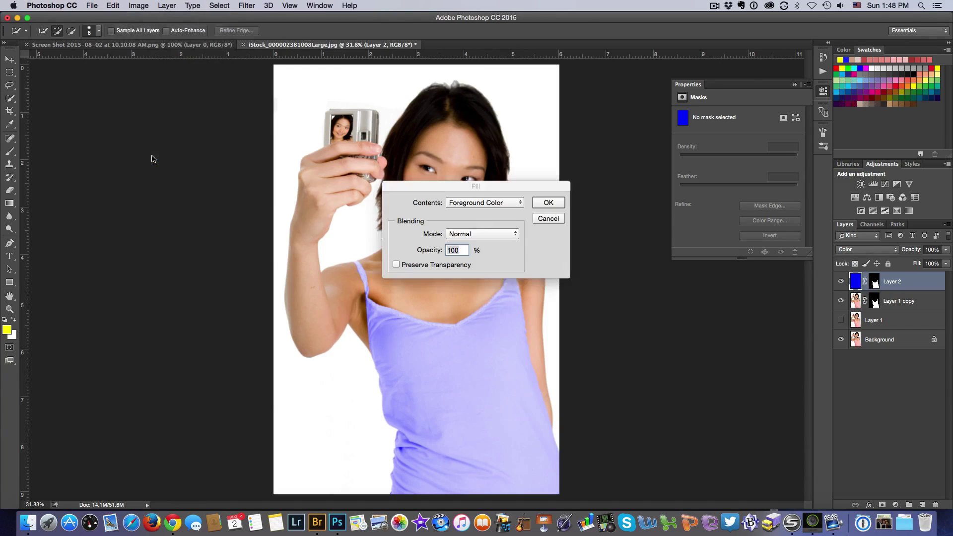
pyautogui.click(548, 203)
pyautogui.press('w')
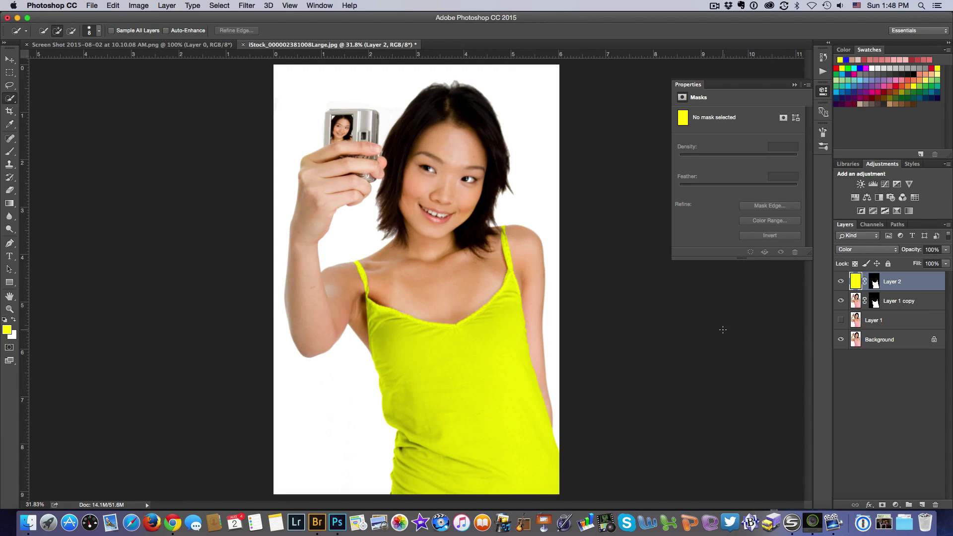
pyautogui.click(714, 6)
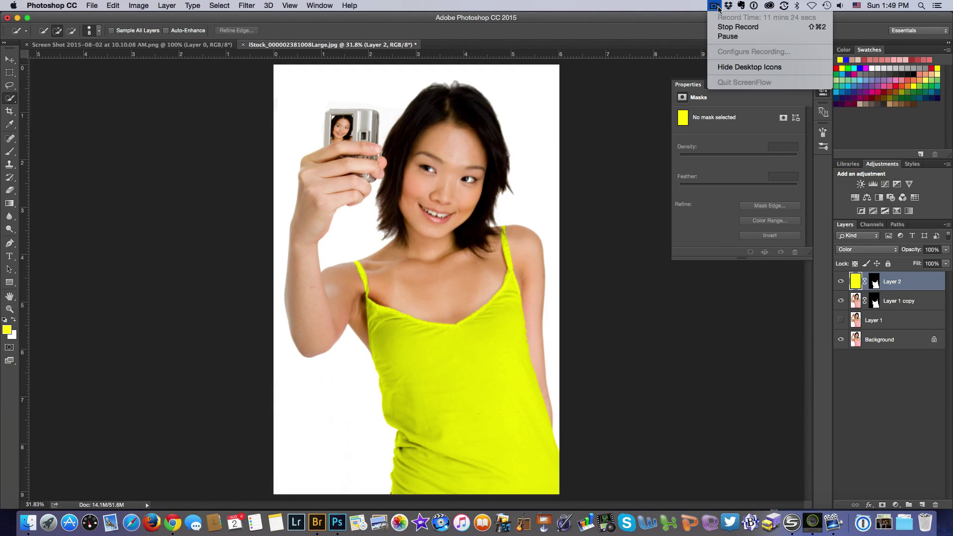